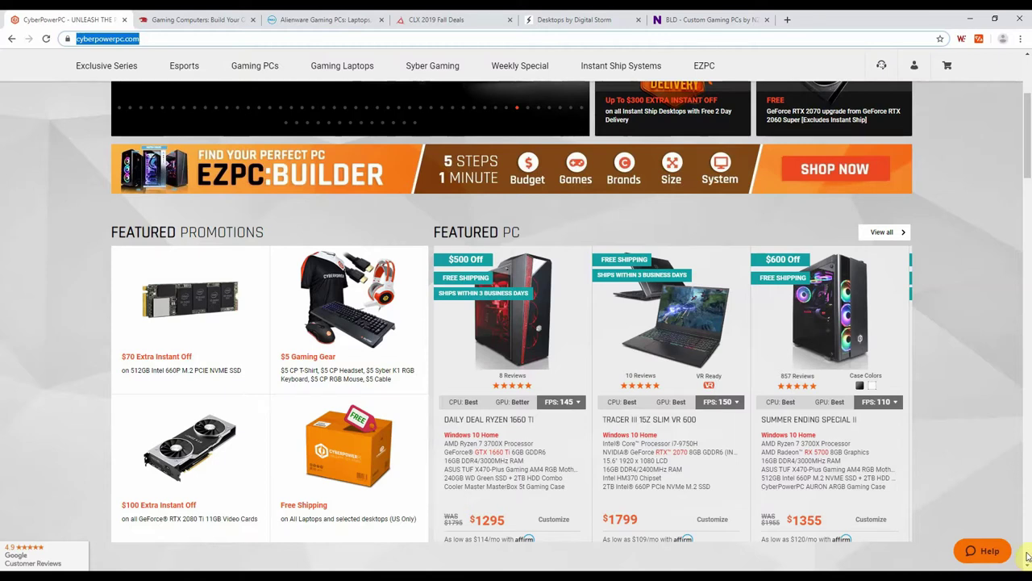
Finish scrolling through the previous vendor's gaming PC page
scroll(350, 267, up, 3)
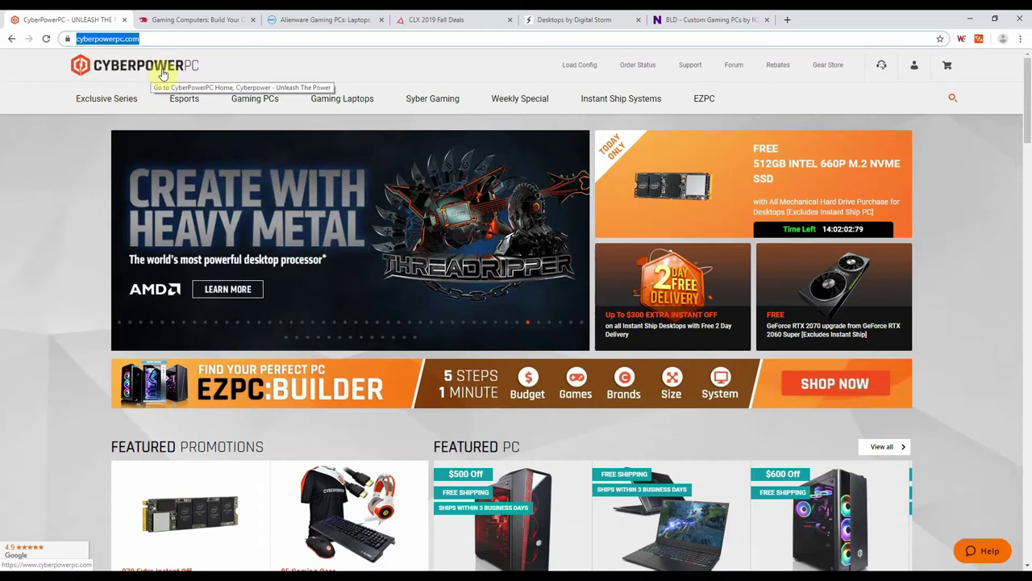
scroll(435, 122, down, 2)
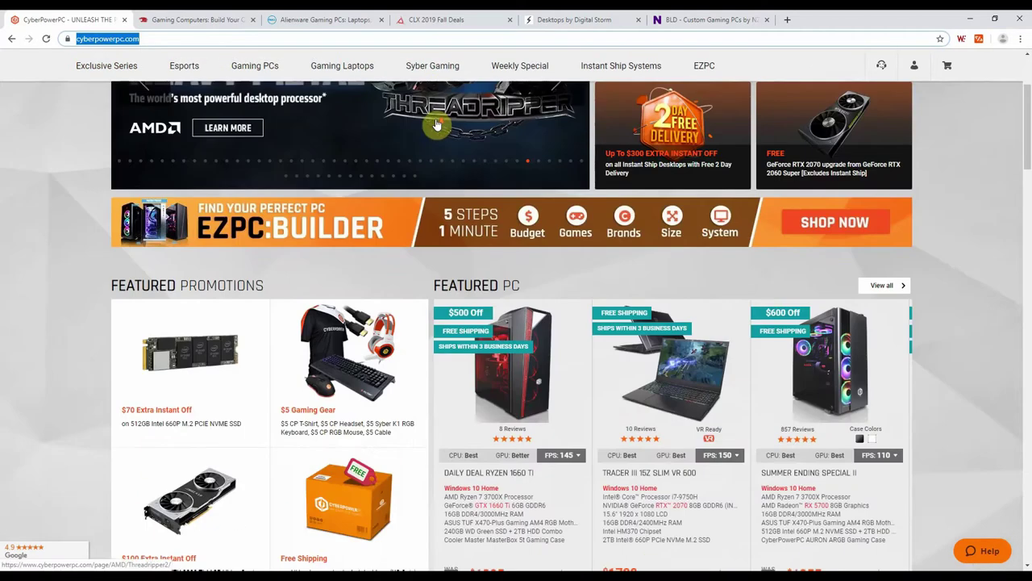
scroll(439, 127, down, 3)
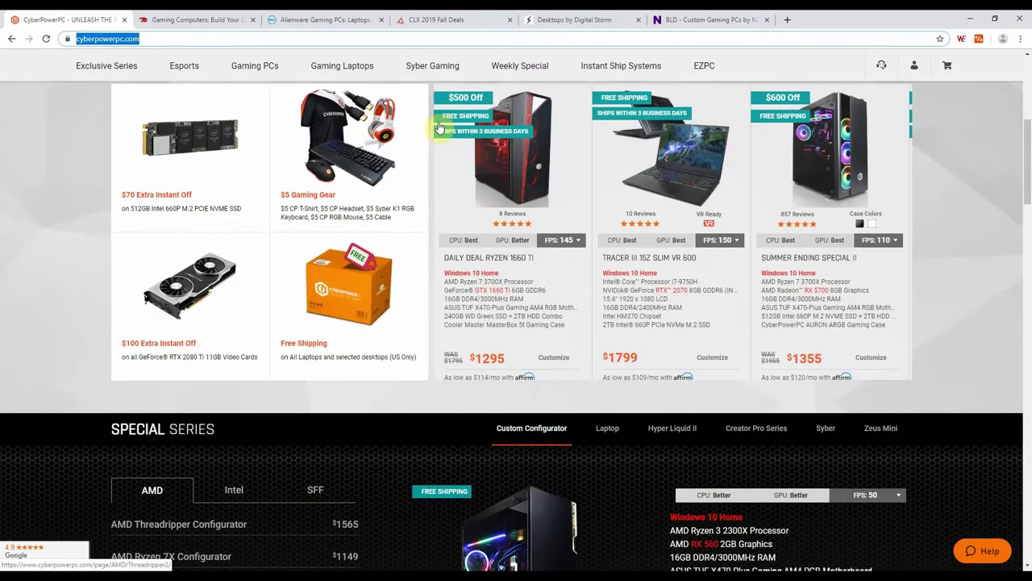
scroll(440, 128, down, 4)
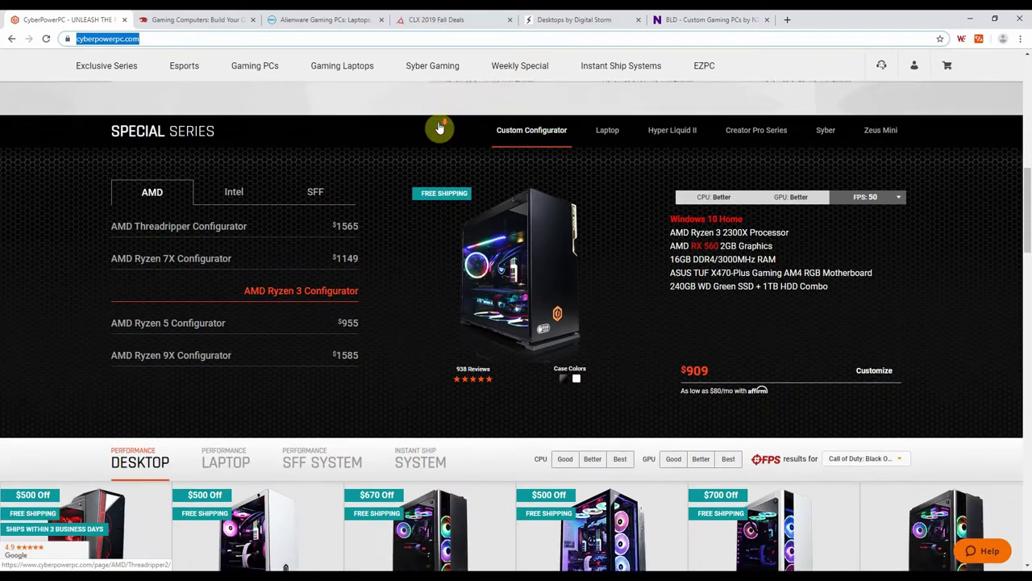
scroll(440, 127, down, 2)
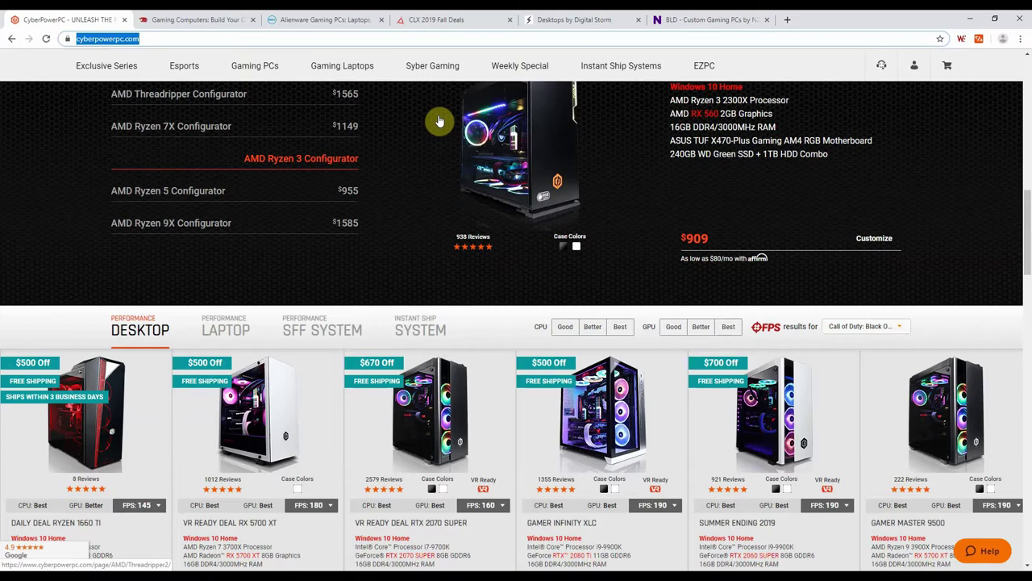
scroll(486, 253, down, 4)
scroll(574, 394, down, 3)
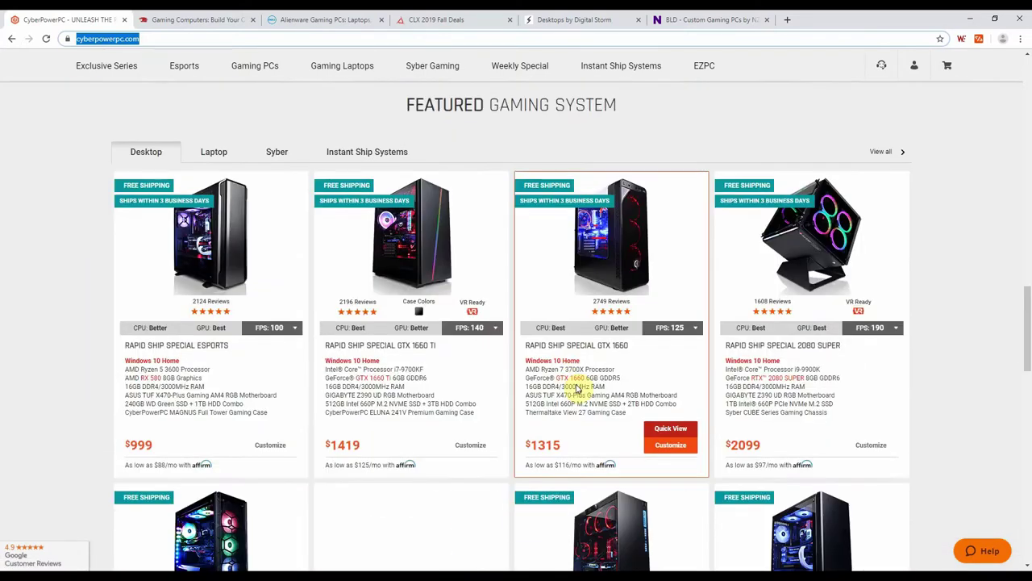
scroll(576, 383, down, 3)
scroll(581, 385, down, 3)
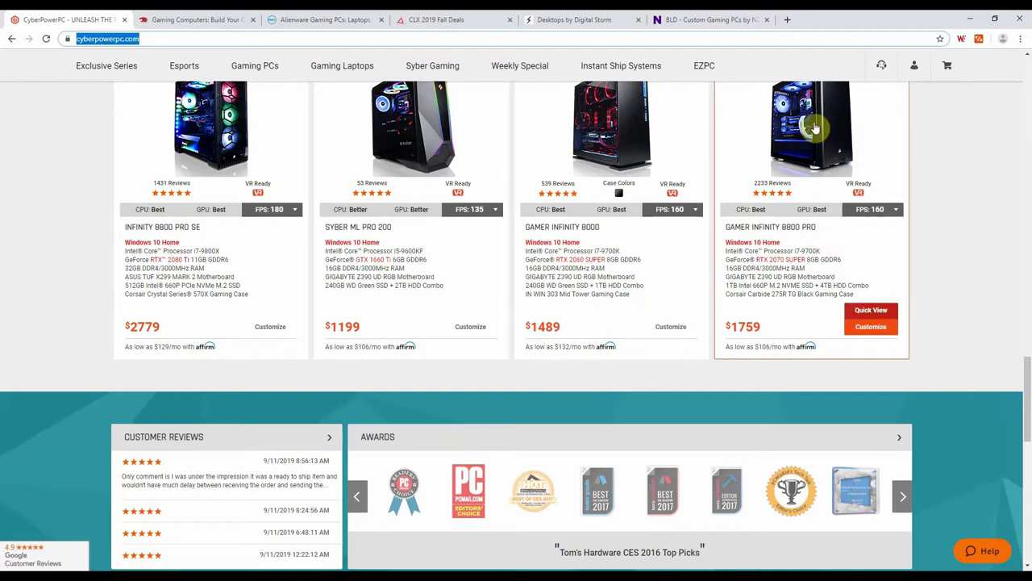
click(1029, 85)
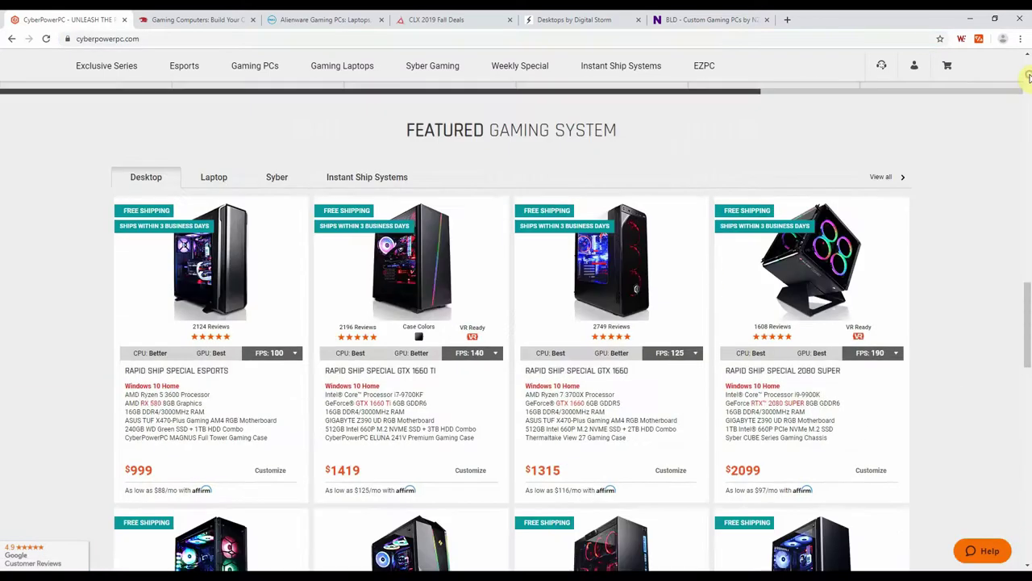
Browse iBUYPOWER's Recommended Deals and Gaming RDY Systems, ending on Alienware's gaming page
click(207, 23)
scroll(187, 91, up, 5)
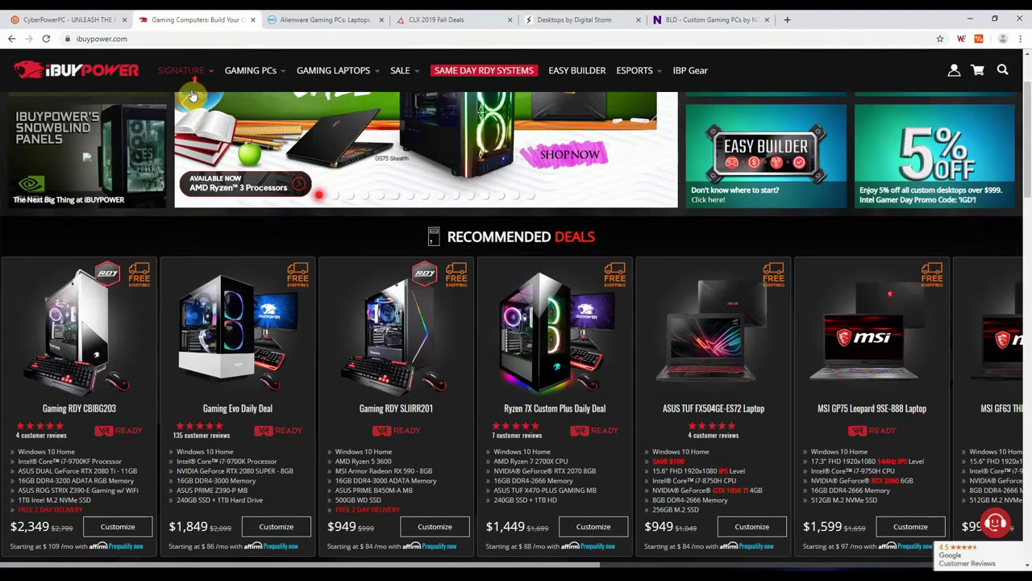
scroll(186, 90, up, 2)
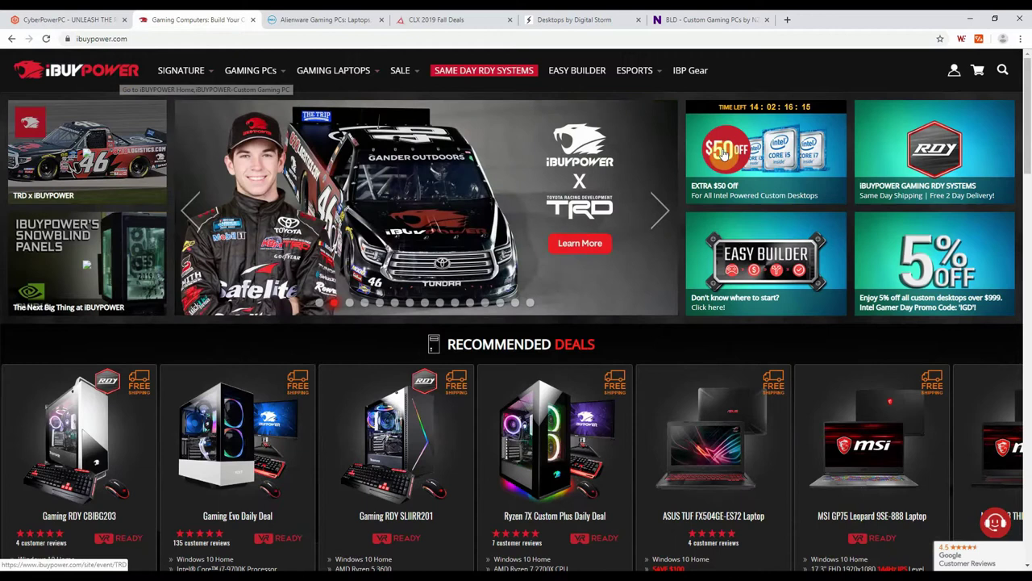
scroll(883, 186, down, 5)
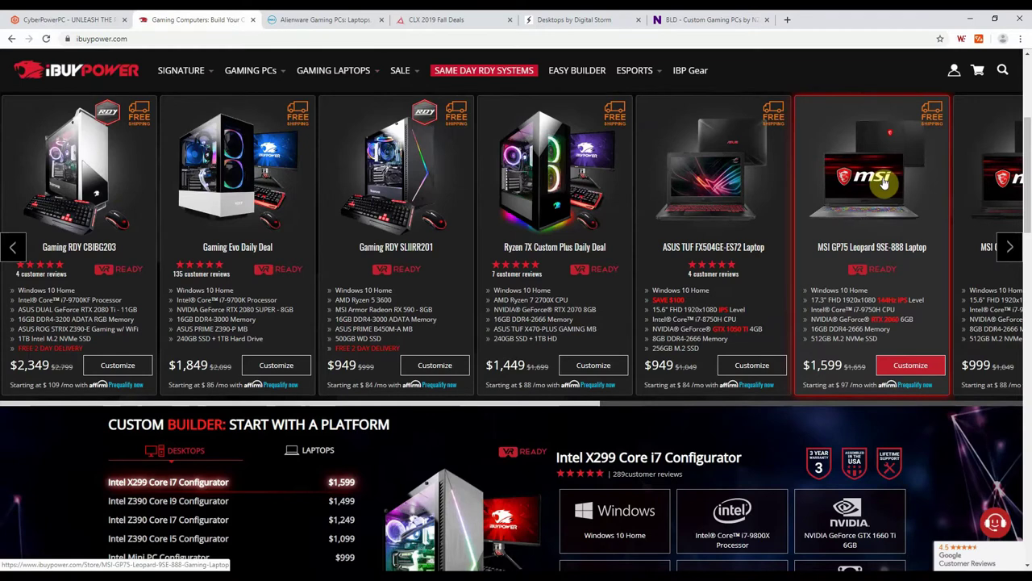
scroll(885, 184, down, 3)
scroll(886, 182, down, 3)
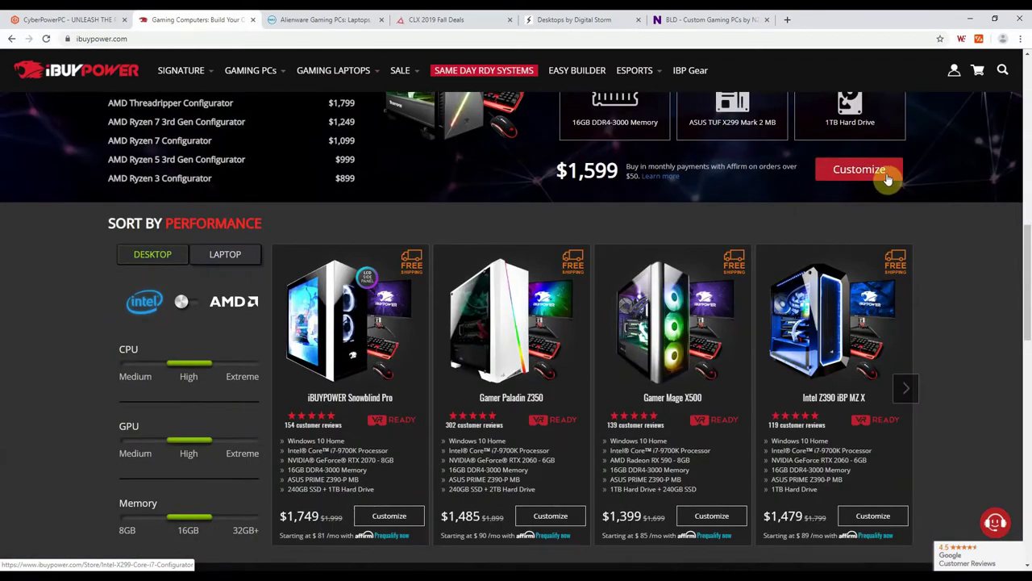
scroll(887, 179, down, 3)
scroll(887, 179, down, 2)
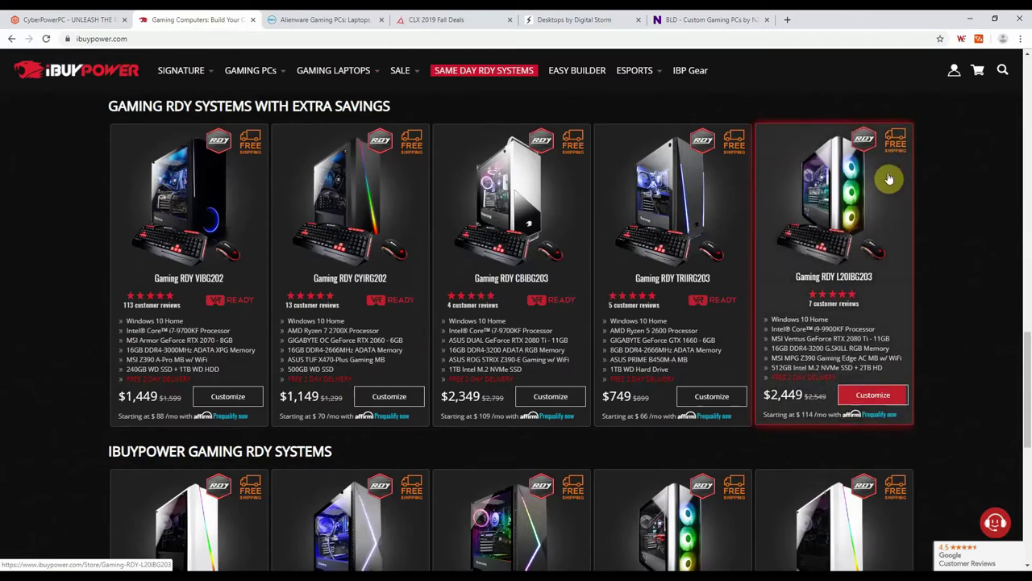
scroll(888, 179, down, 3)
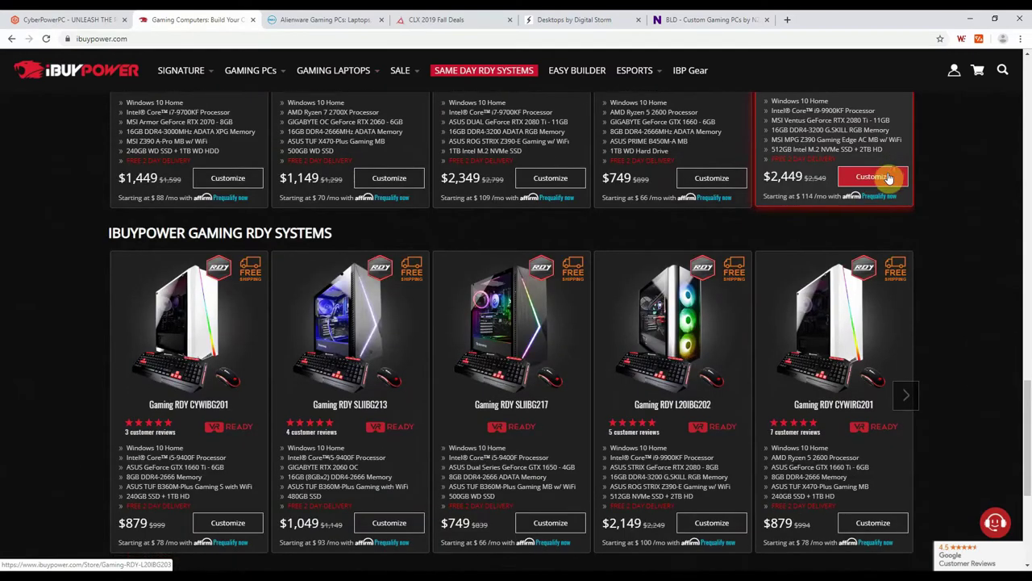
scroll(888, 179, down, 3)
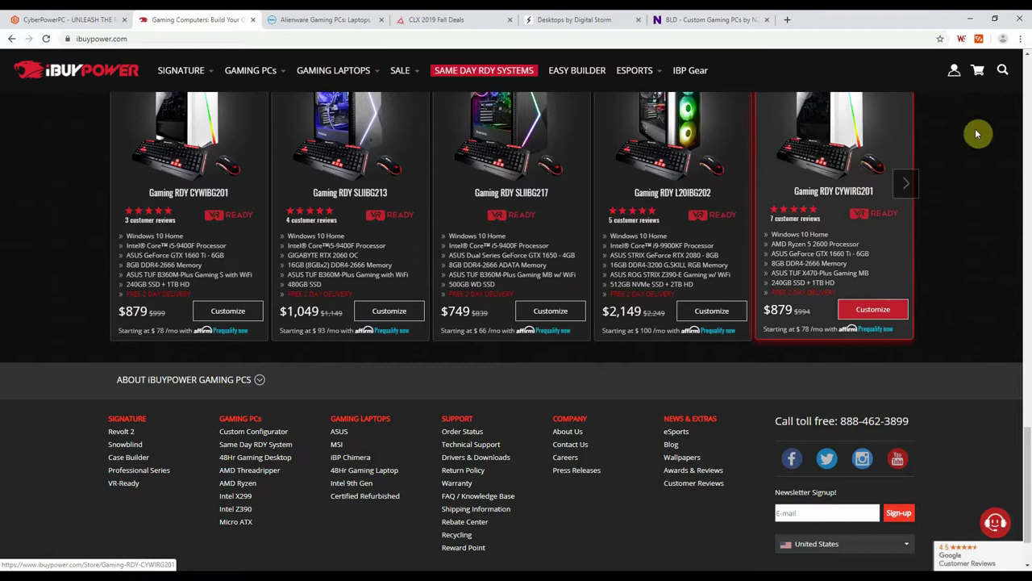
click(317, 24)
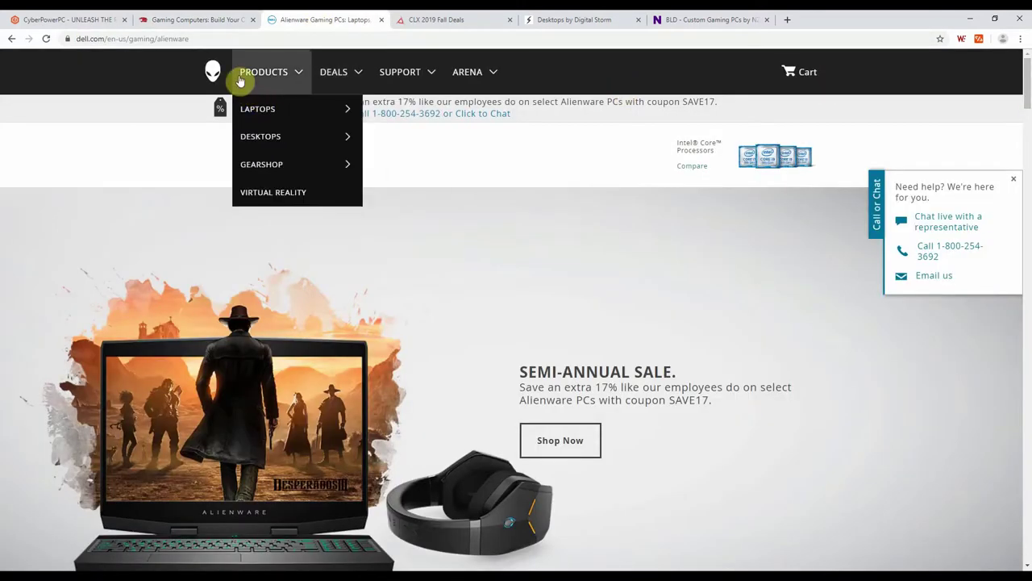
scroll(712, 302, down, 3)
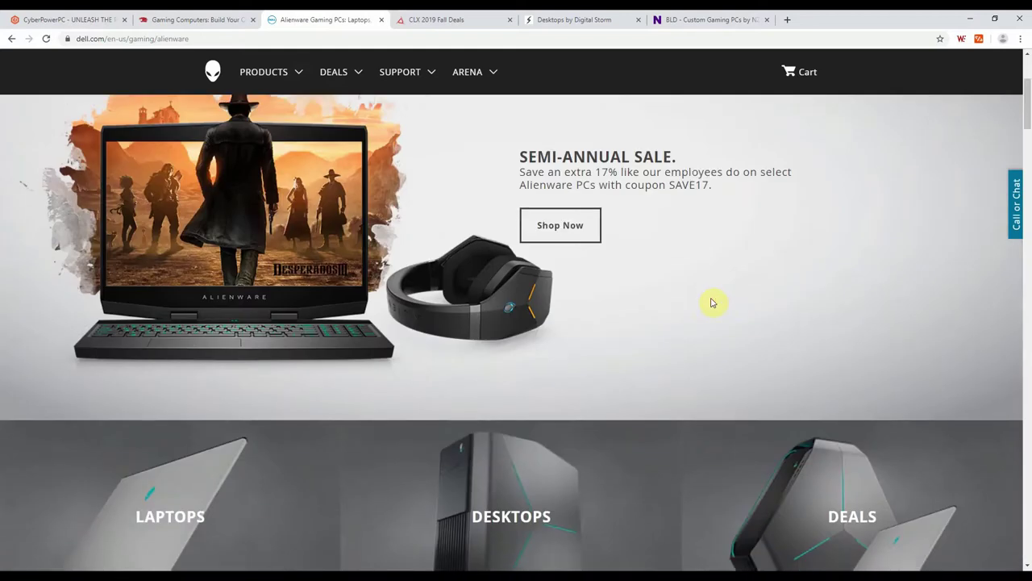
scroll(712, 303, down, 3)
scroll(712, 303, down, 3)
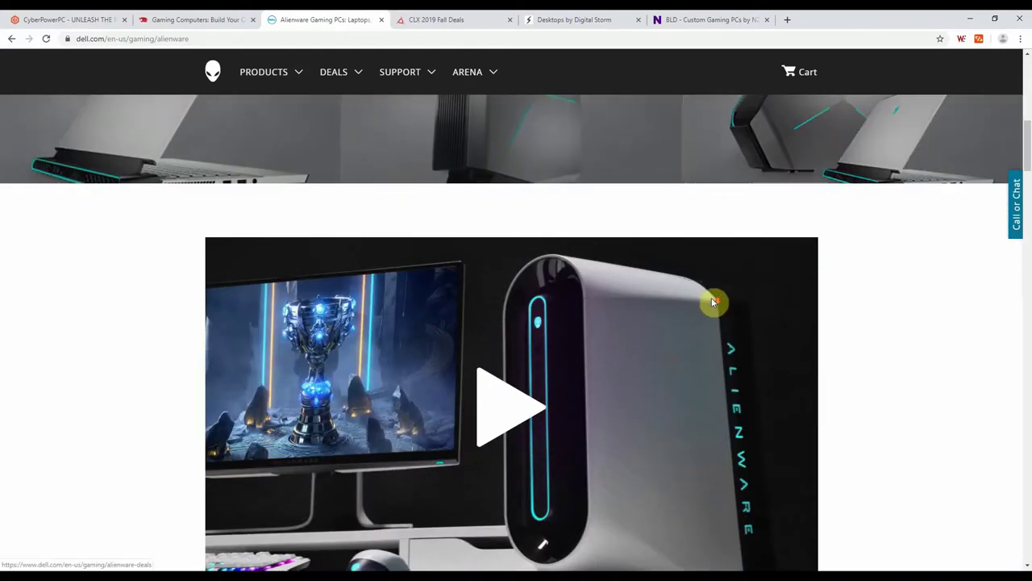
scroll(712, 303, down, 3)
scroll(712, 302, down, 3)
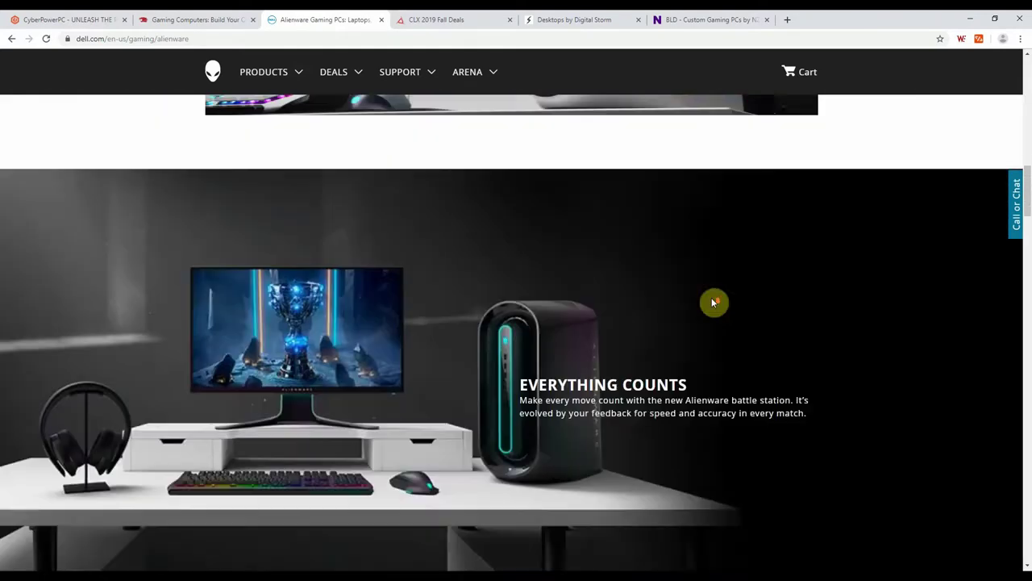
scroll(712, 303, down, 3)
scroll(712, 302, down, 5)
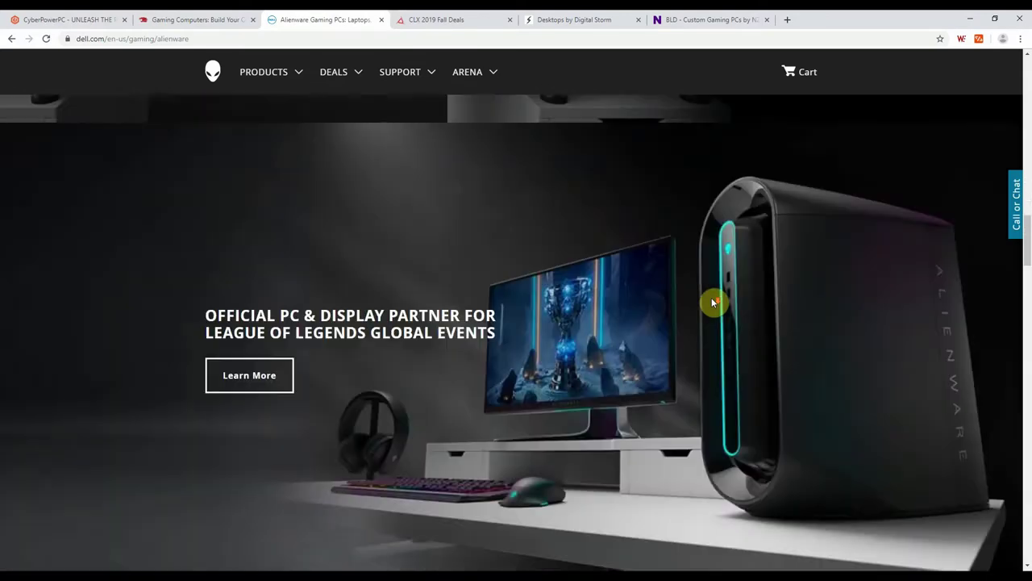
scroll(712, 303, down, 2)
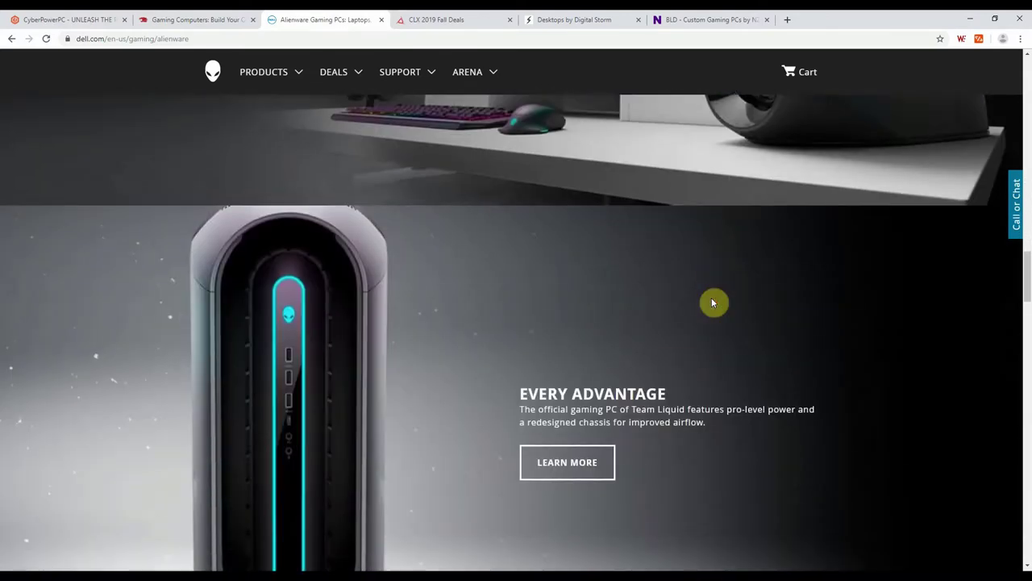
scroll(712, 302, down, 3)
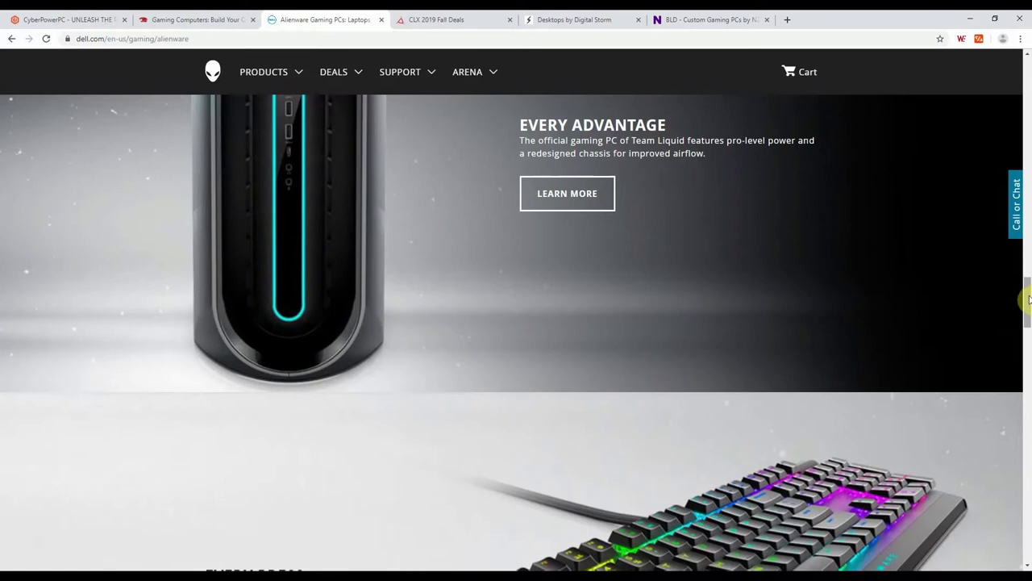
drag(1028, 299, 1021, 72)
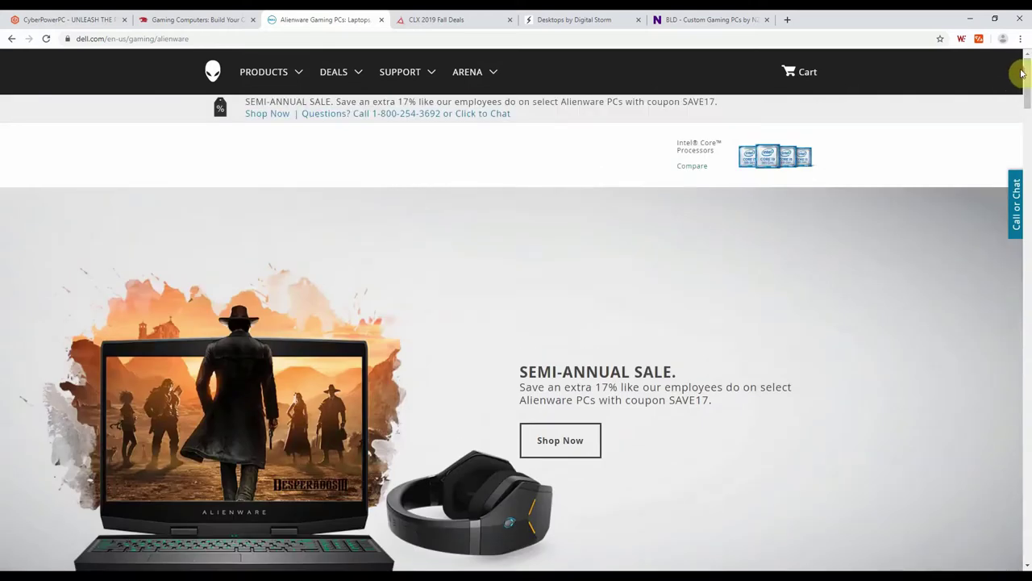
Scroll CLX's Fall 2019 deals to the Configured For You builds priced $789.99–$2029.99
click(443, 22)
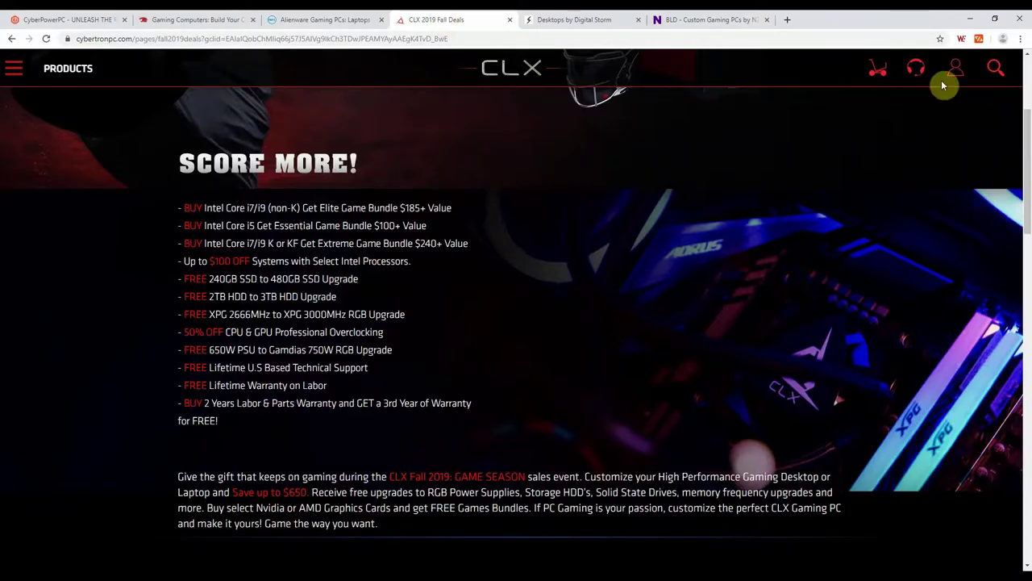
drag(1024, 122, 1028, 60)
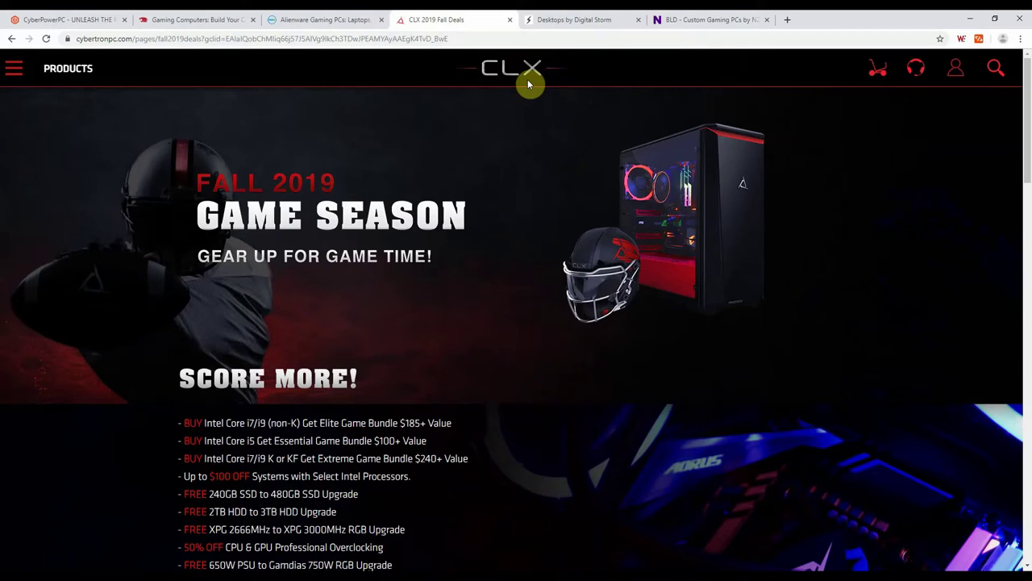
scroll(548, 237, down, 5)
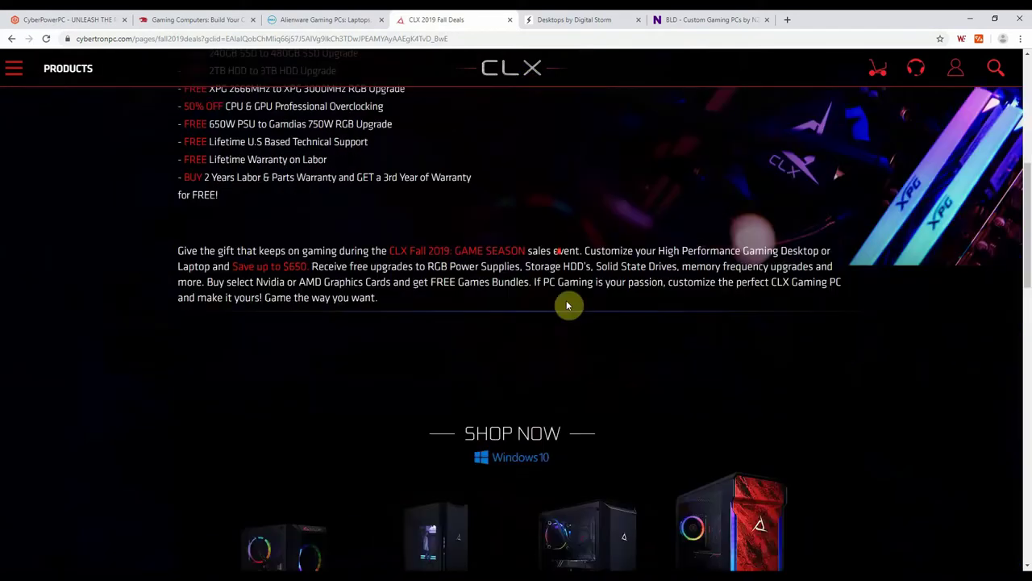
scroll(636, 449, down, 4)
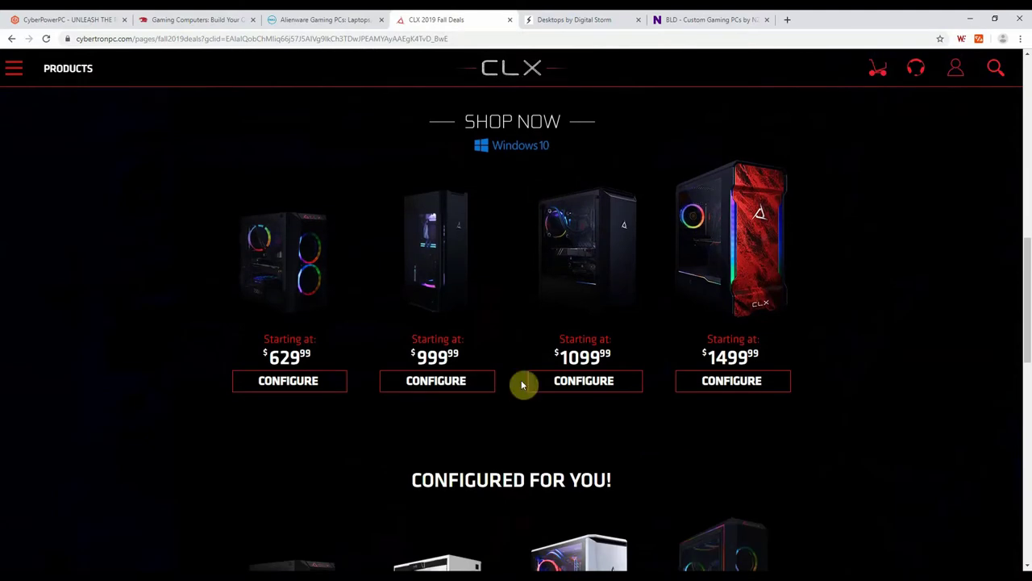
scroll(599, 369, down, 3)
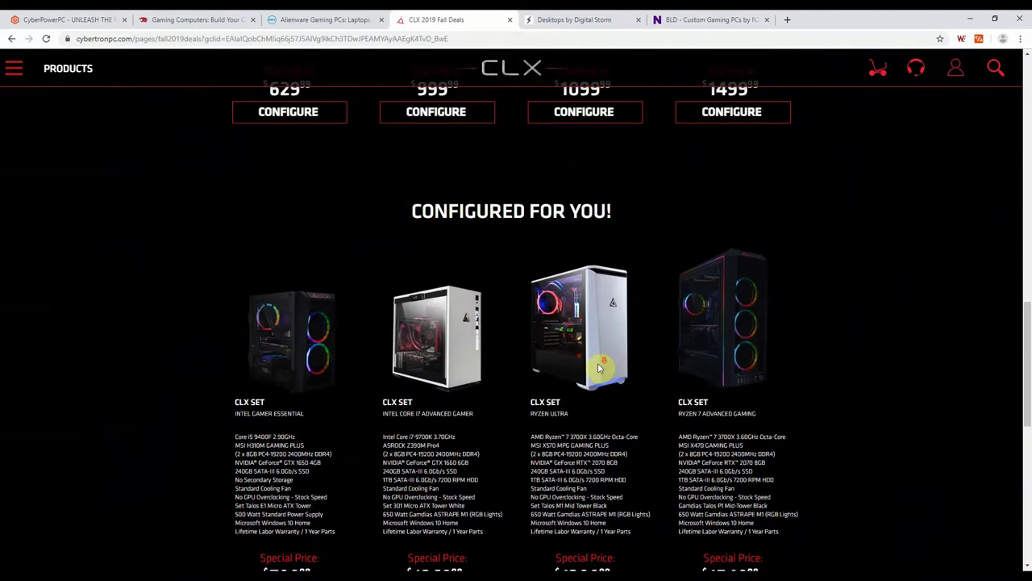
scroll(598, 368, down, 2)
scroll(598, 369, down, 3)
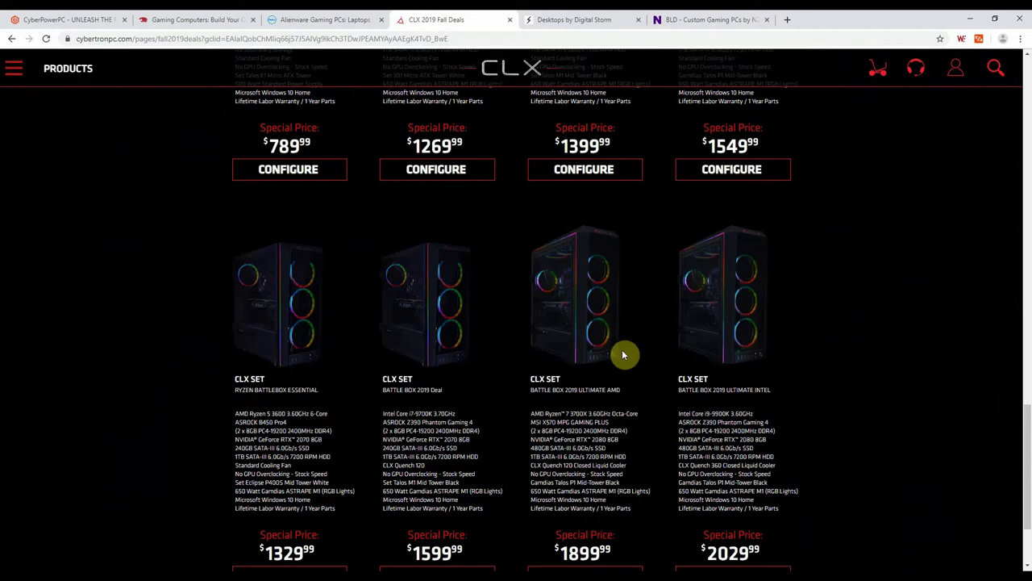
Review Digital Storm's desktops: Lynx $699, Lumos $1,397, Velox $1,531, Aventum $2,802, Bolt $1,786
click(564, 19)
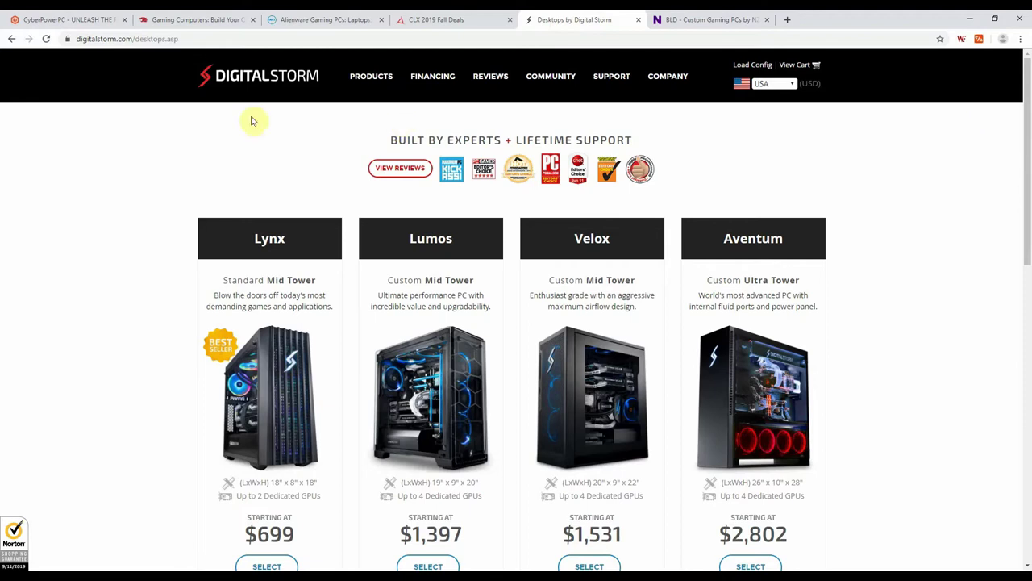
scroll(951, 324, down, 2)
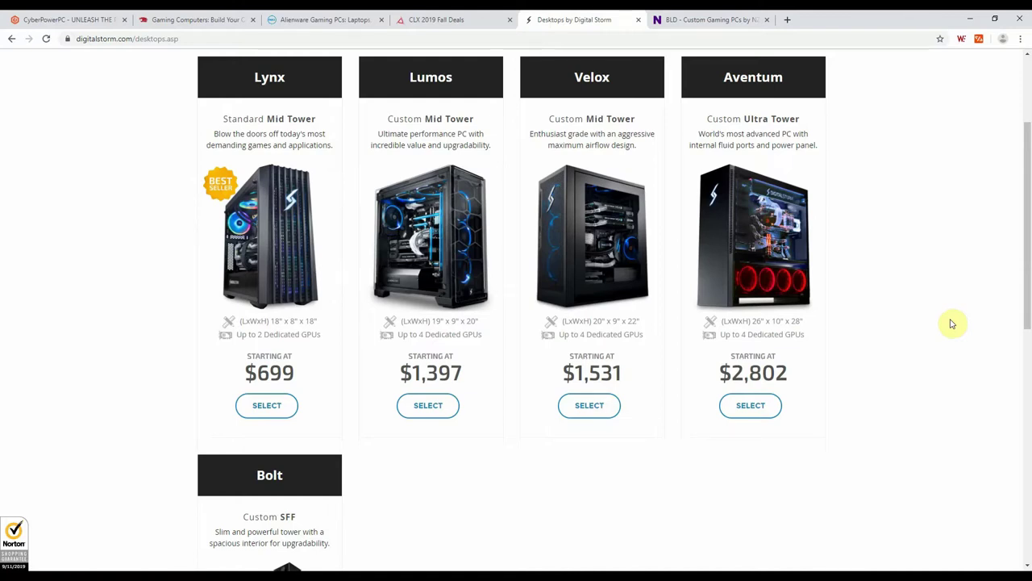
scroll(952, 324, down, 3)
scroll(952, 323, down, 4)
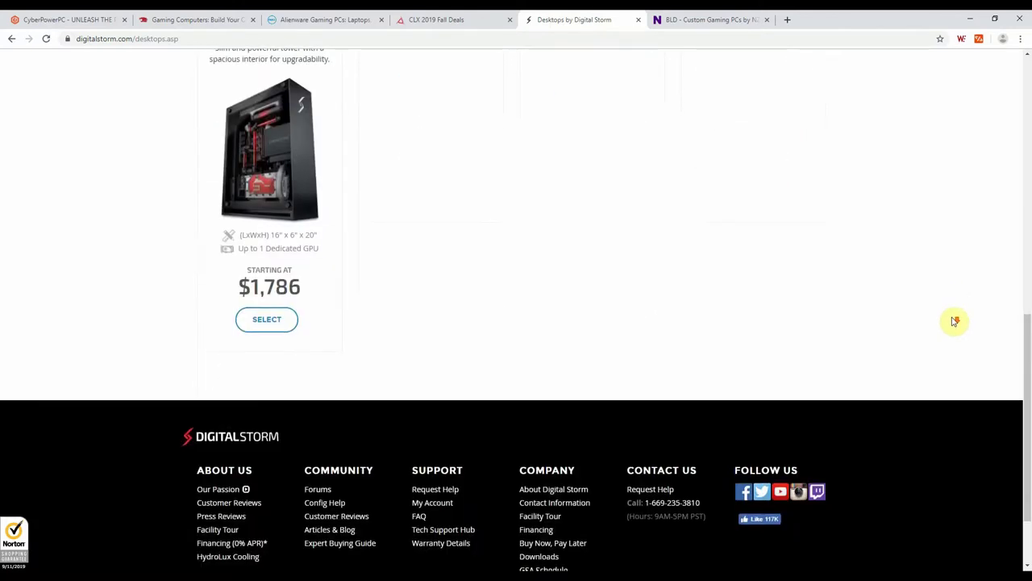
scroll(952, 320, down, 1)
scroll(993, 265, up, 4)
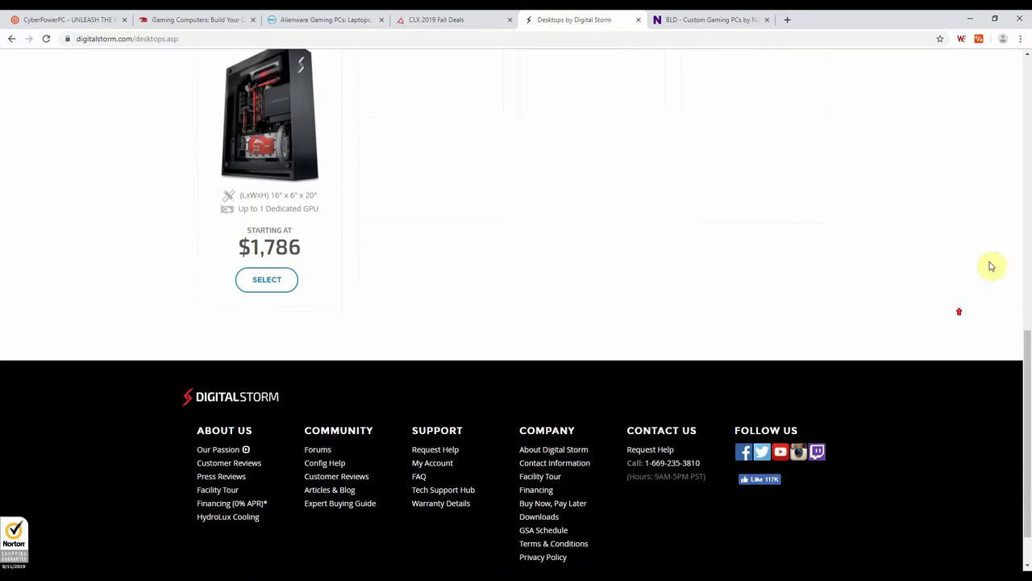
scroll(1028, 81, up, 6)
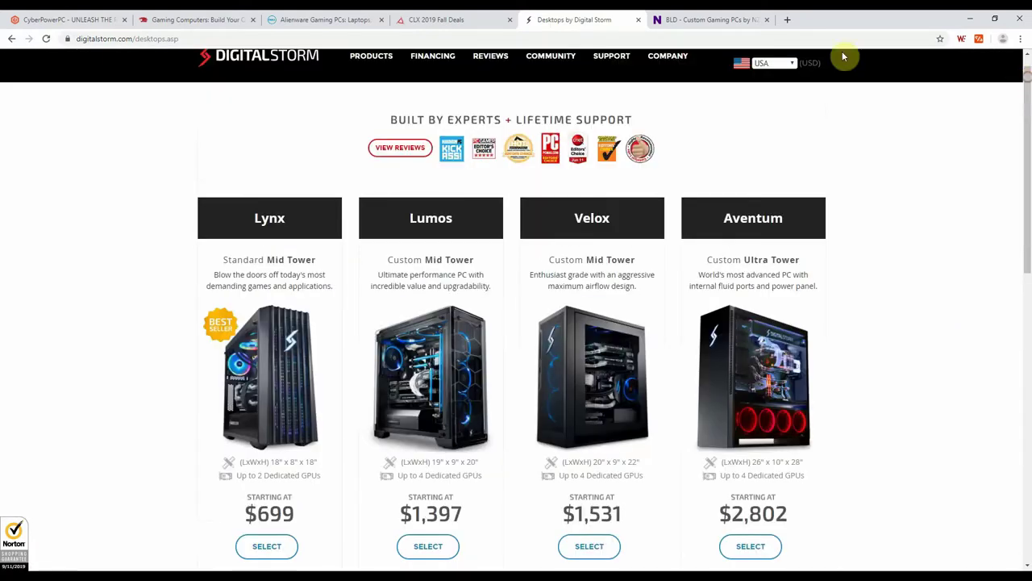
Close NZXT BLD's signup popup and browse the $899 Starter and $1499 Streaming PCs
click(722, 21)
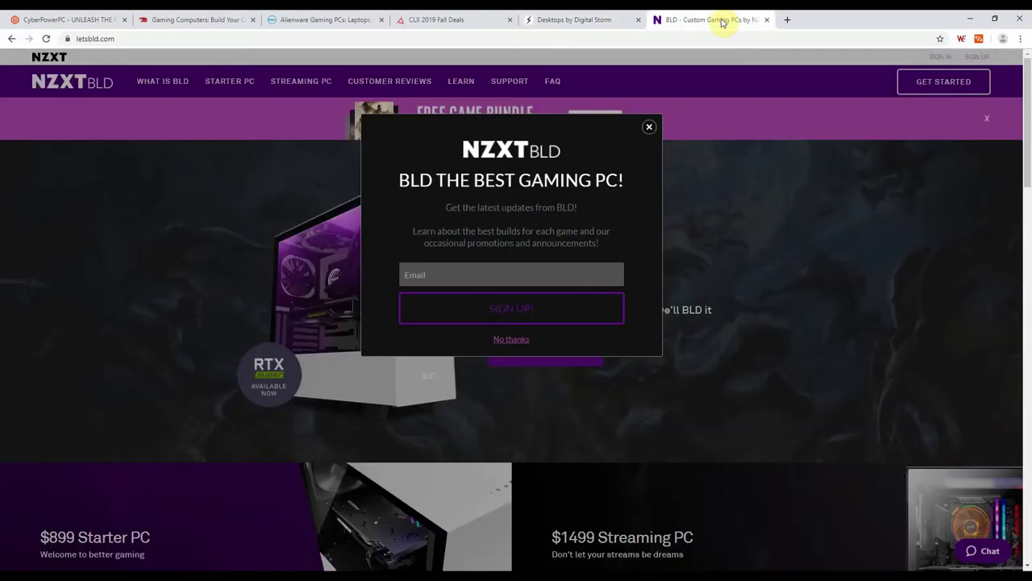
click(650, 128)
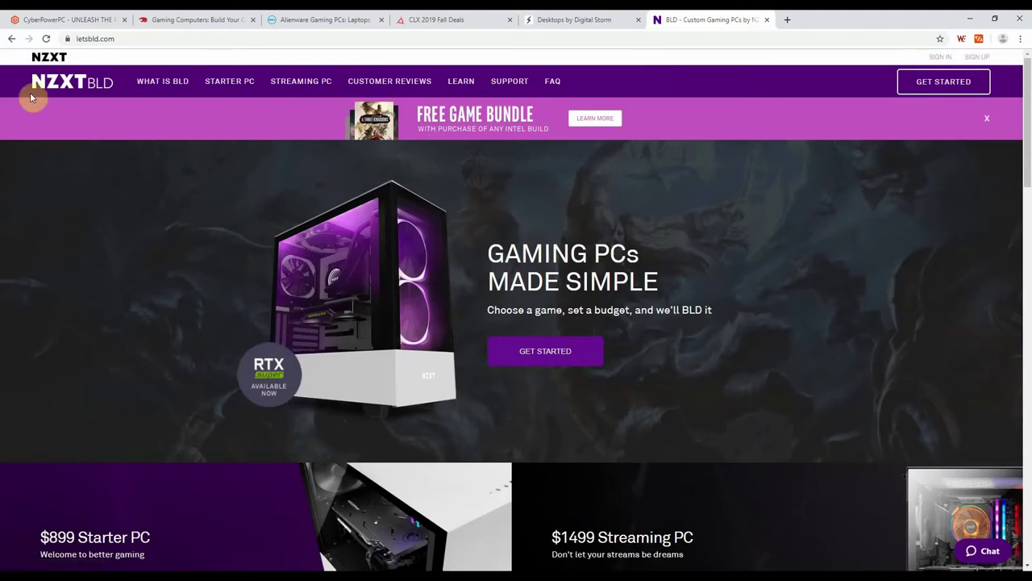
scroll(679, 288, down, 5)
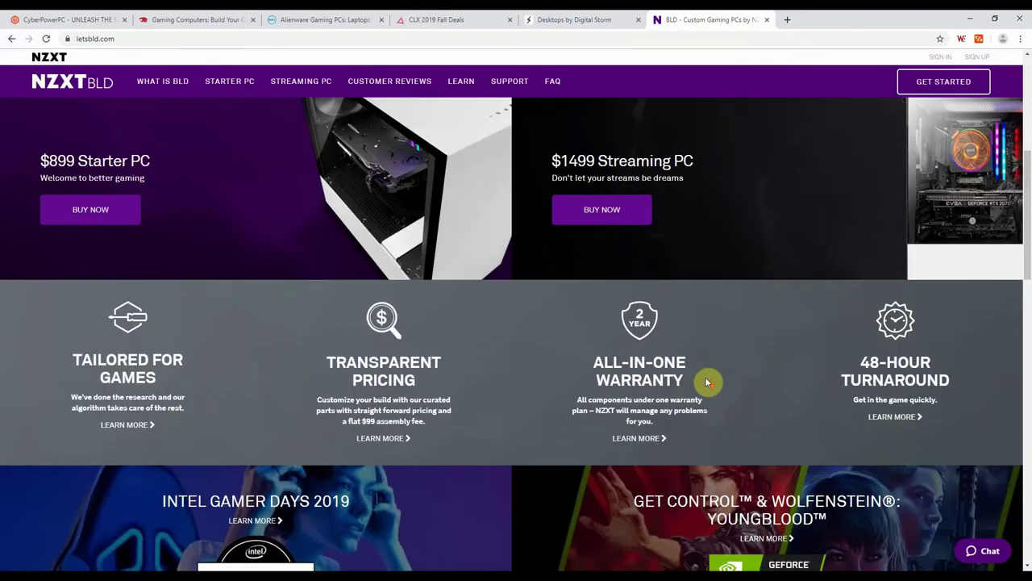
scroll(707, 381, down, 8)
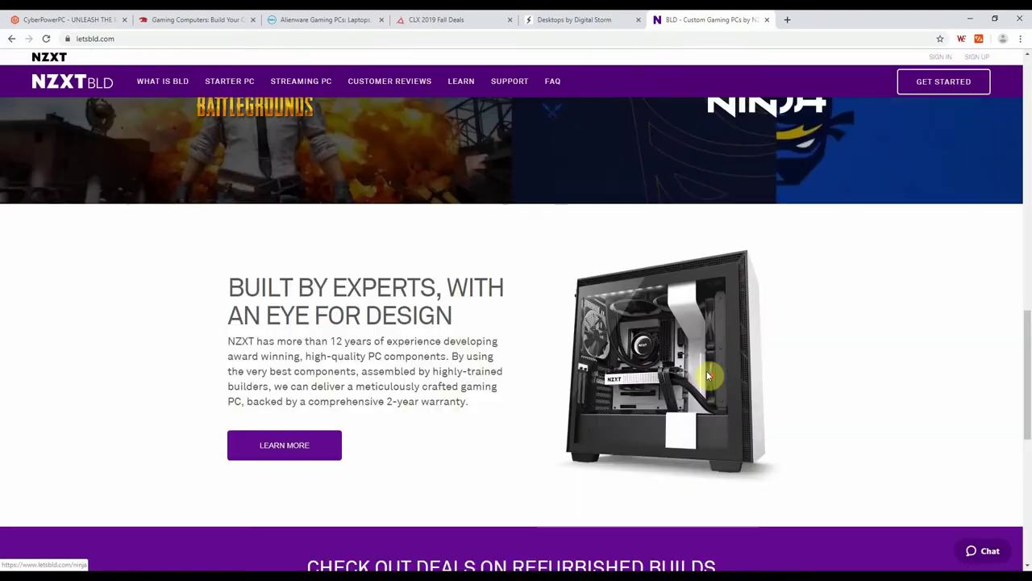
scroll(706, 370, down, 10)
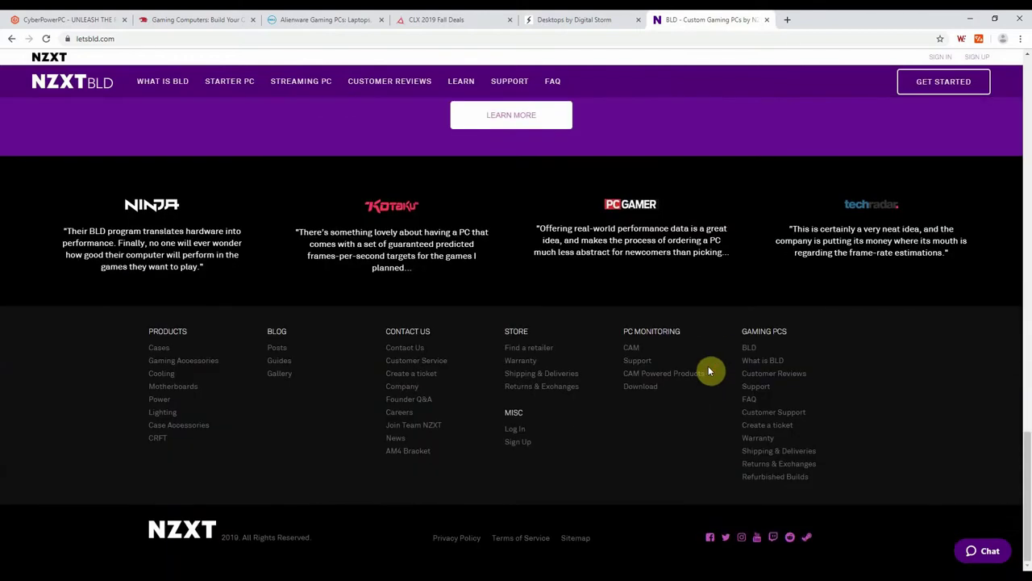
scroll(708, 363, up, 15)
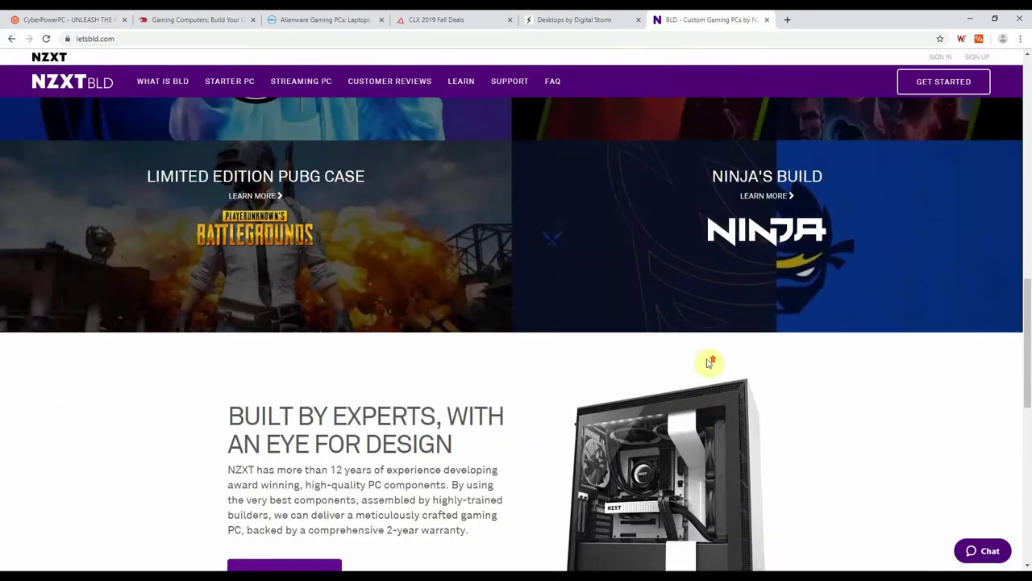
scroll(633, 346, up, 10)
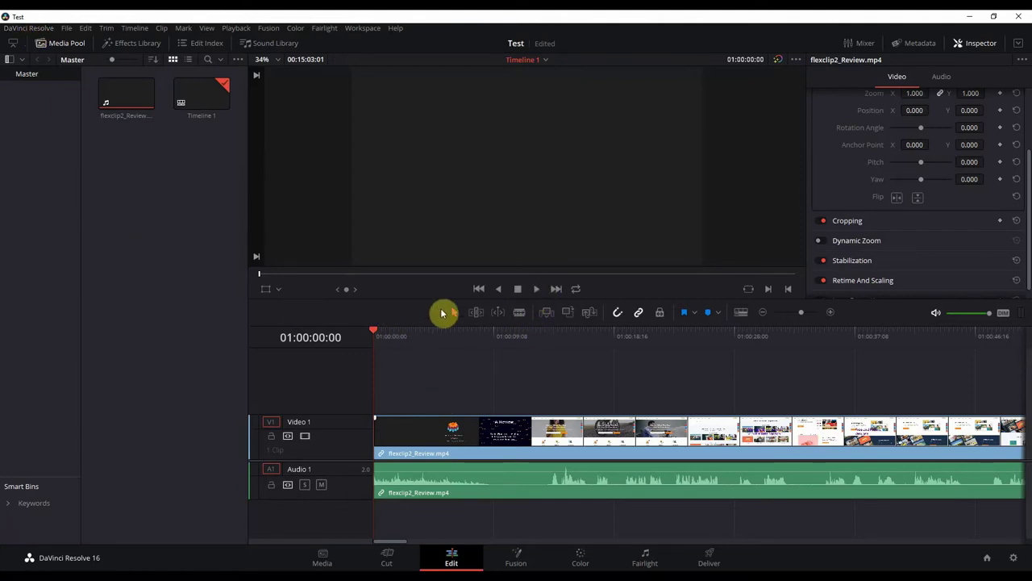
click(537, 290)
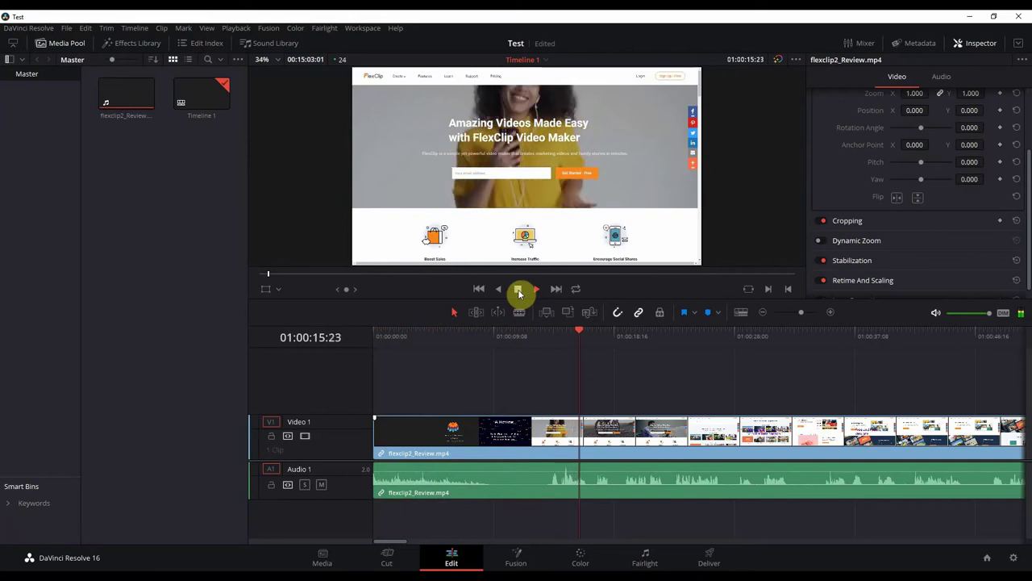
click(519, 290)
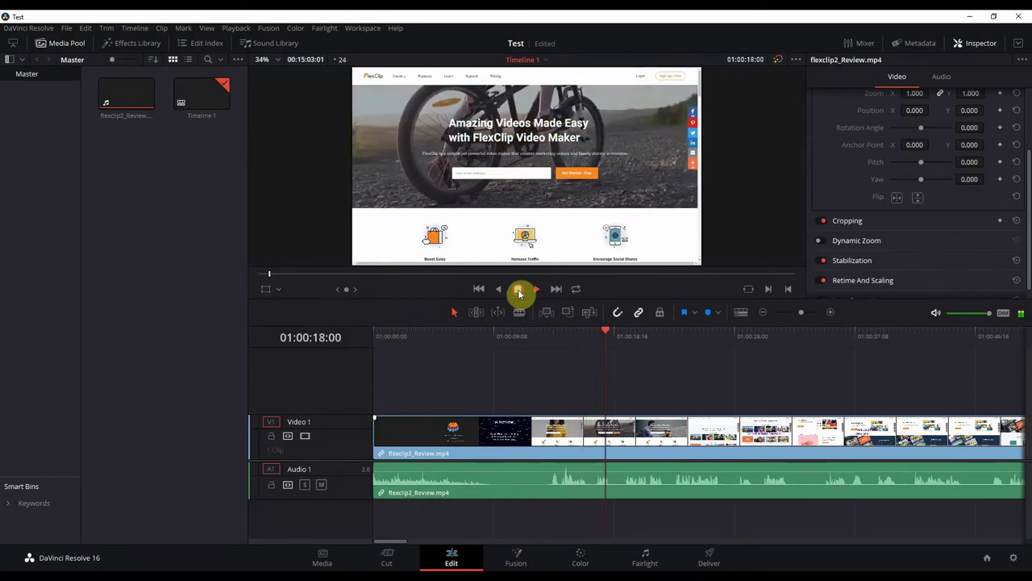
drag(604, 337, 350, 334)
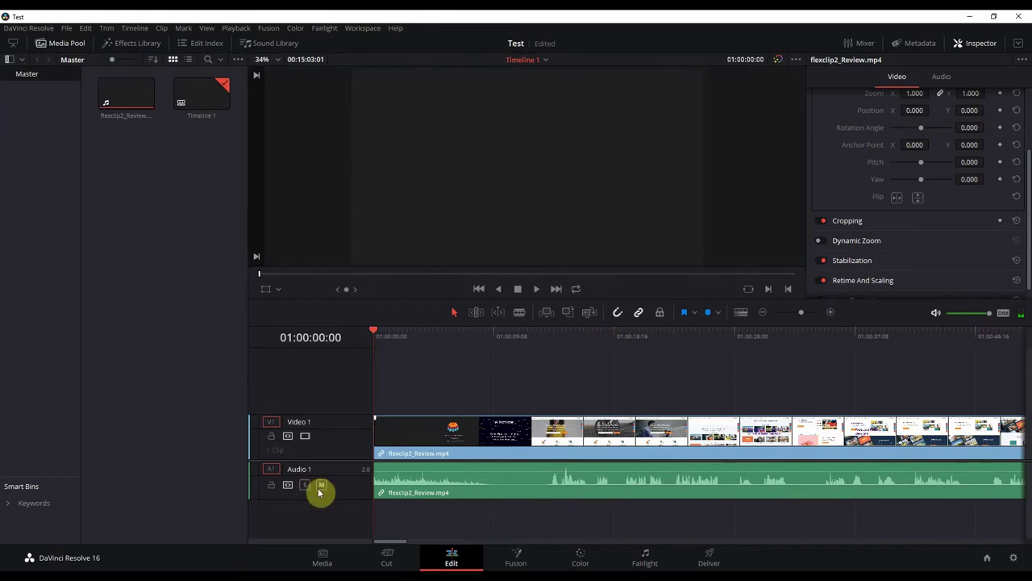
Name the render testSpeed2, keep MP4 H.264, and add it to the queue as Job 4
click(707, 558)
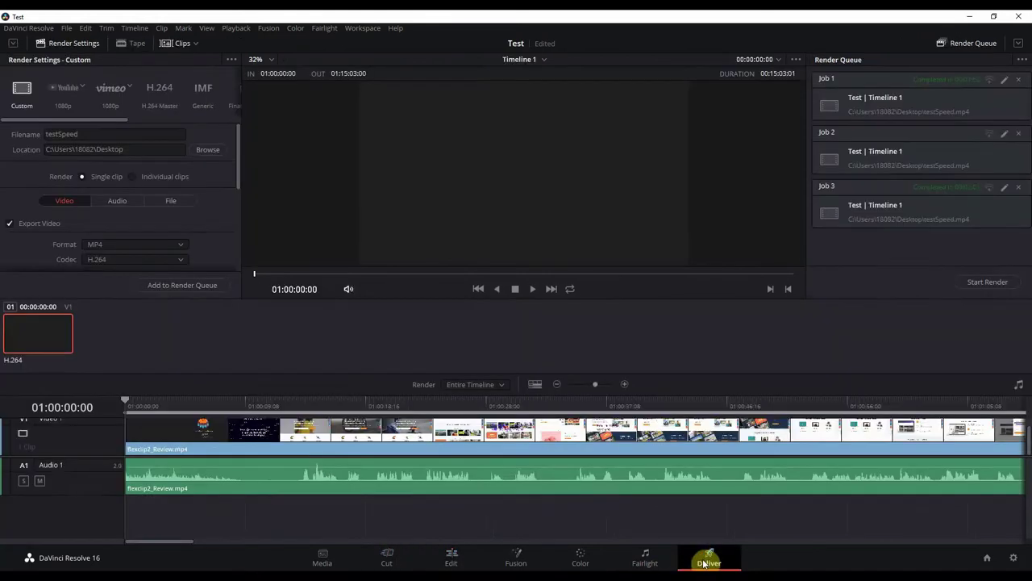
click(93, 135)
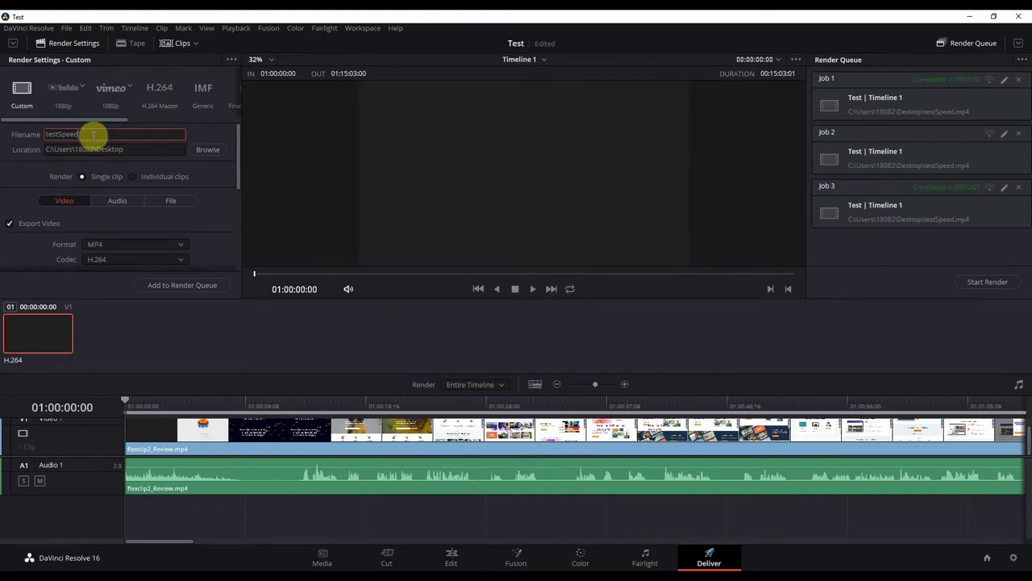
text(3)
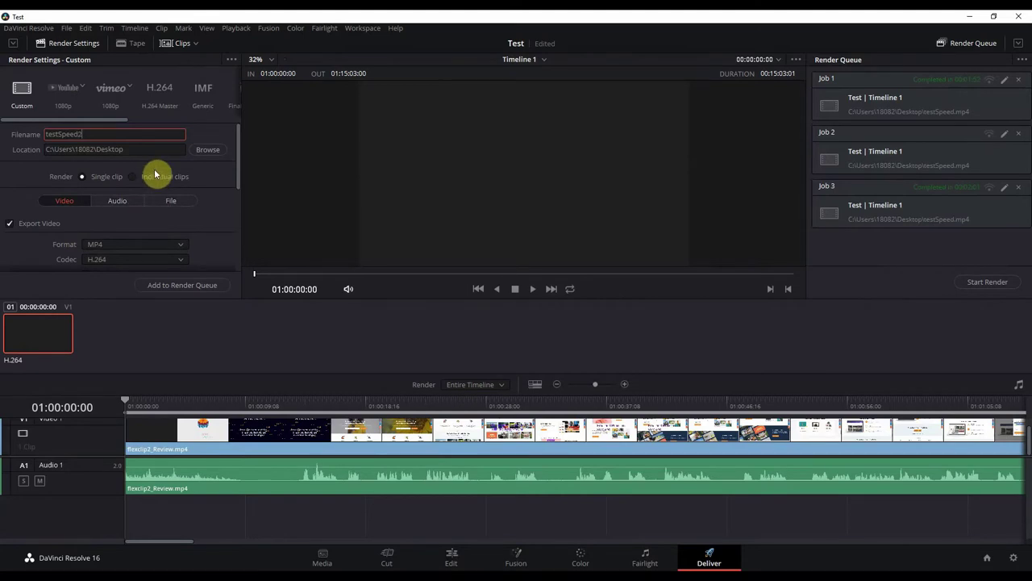
click(178, 245)
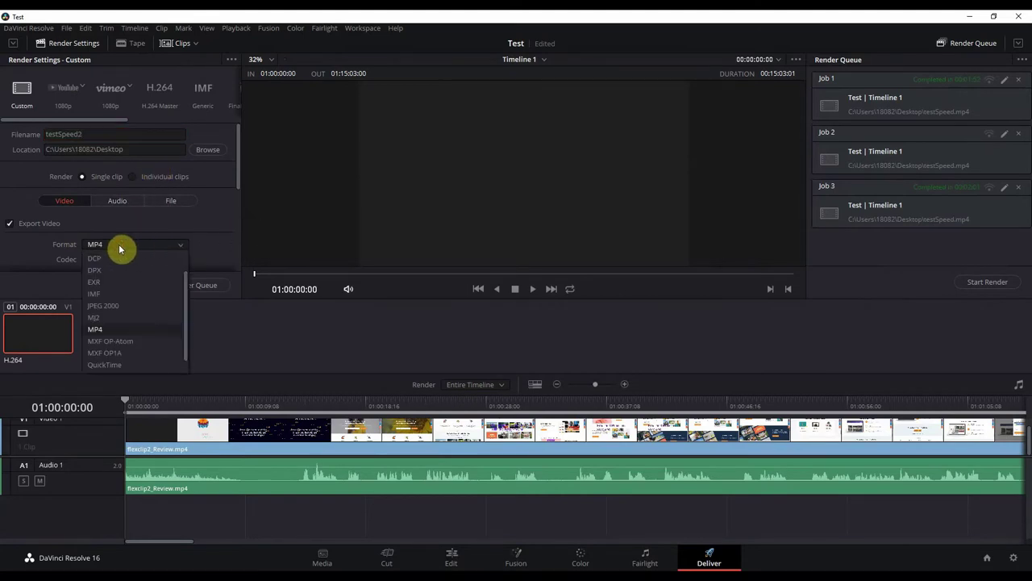
click(120, 246)
drag(242, 185, 237, 240)
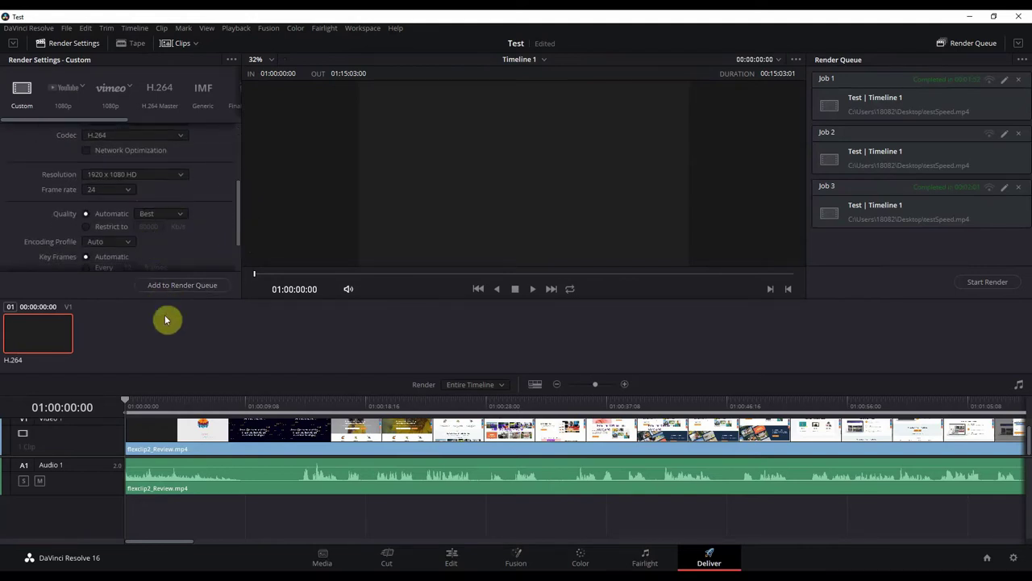
click(197, 287)
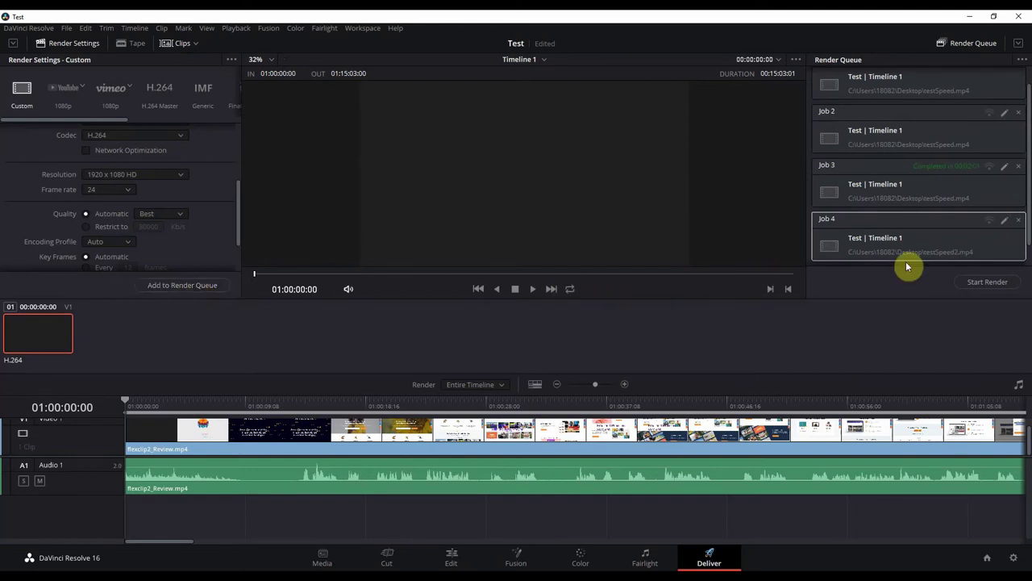
Render Job 4 to testSpeed2.mp4 while watching CPU and GPU load in NZXT CAM
click(994, 284)
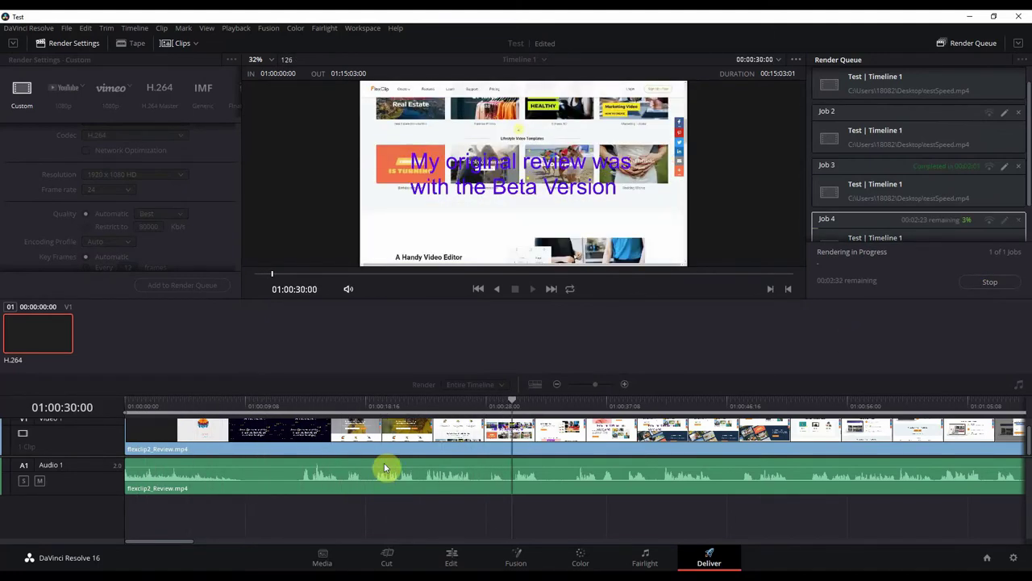
key(alt+Tab)
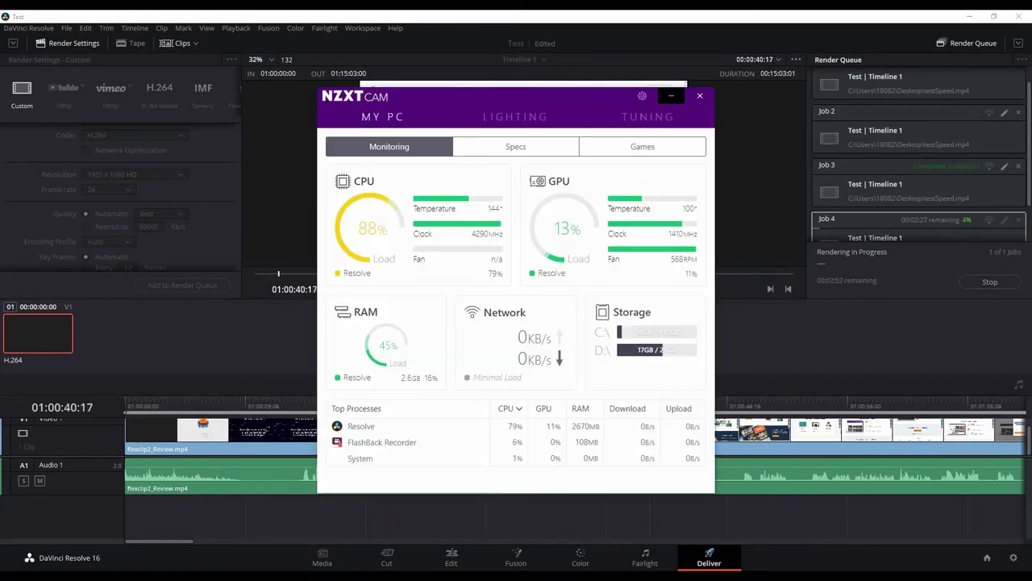
drag(456, 101, 144, 38)
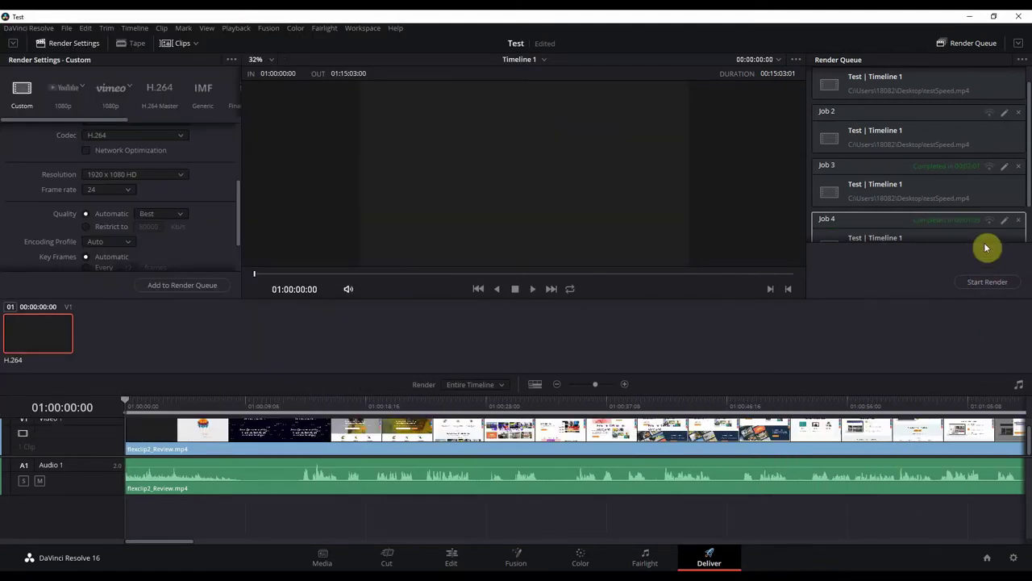
drag(1025, 199, 1029, 229)
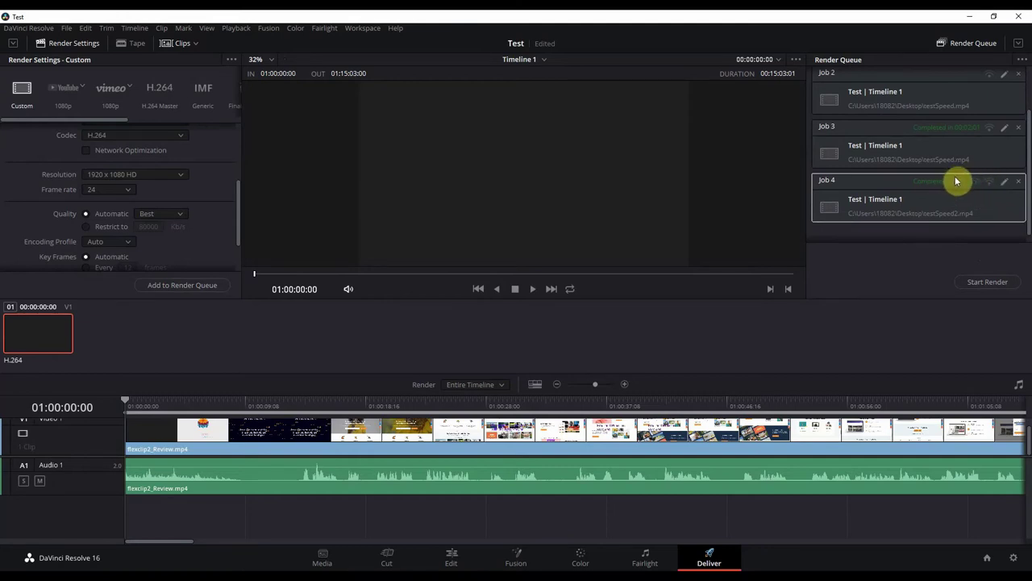
Minimize Resolve, place the testSpeed2 icon beside testSpeed, and play testSpeed2
click(969, 16)
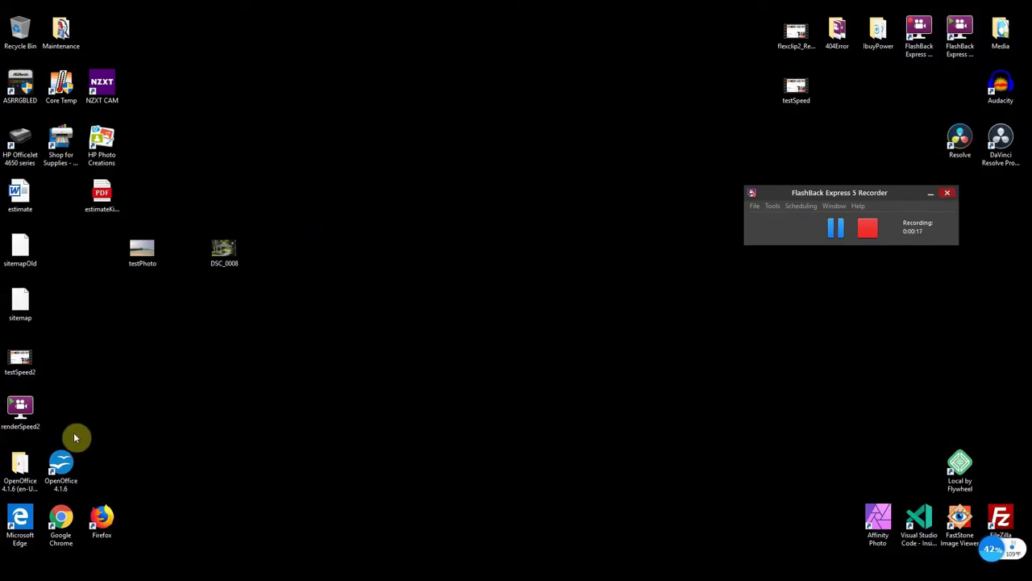
drag(21, 369, 746, 98)
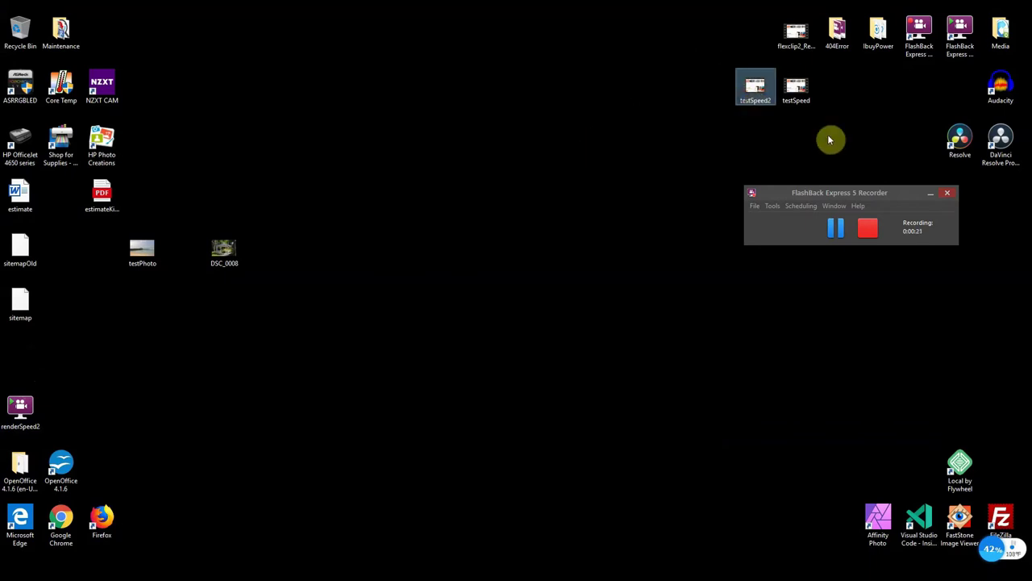
double_click(758, 92)
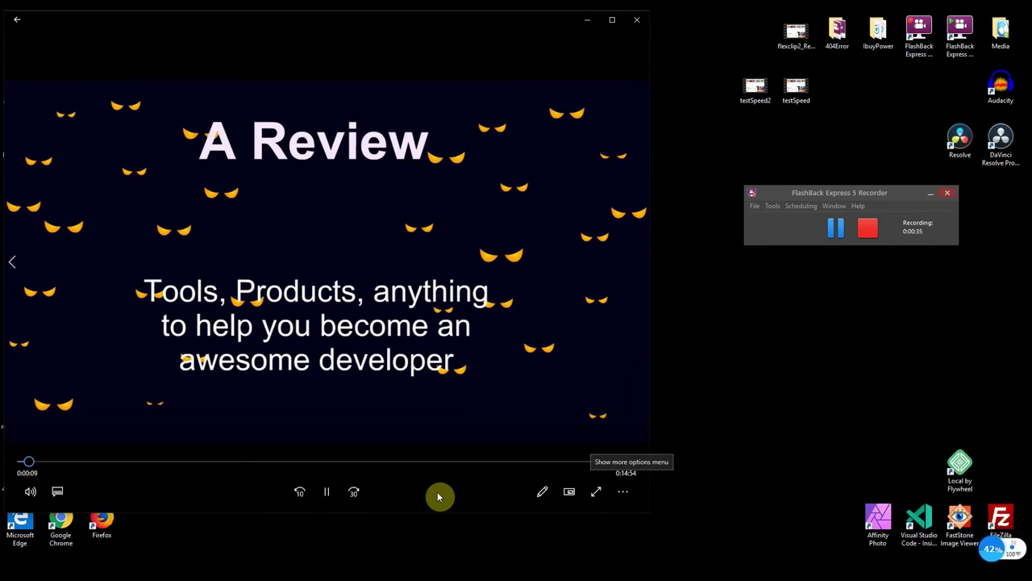
Pause testSpeed2 in Movies & TV and rewind it to 0:00:00
click(327, 491)
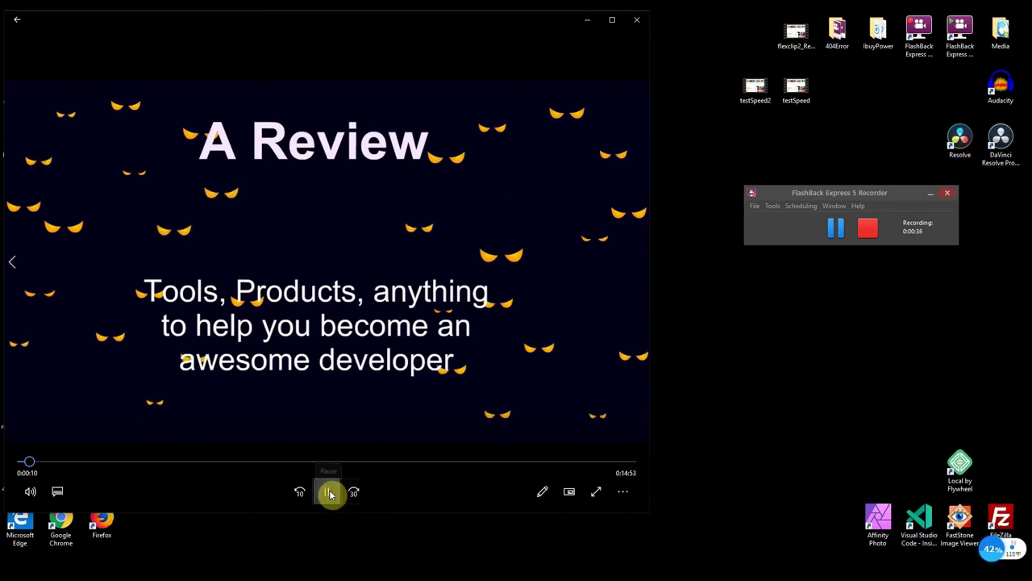
click(20, 463)
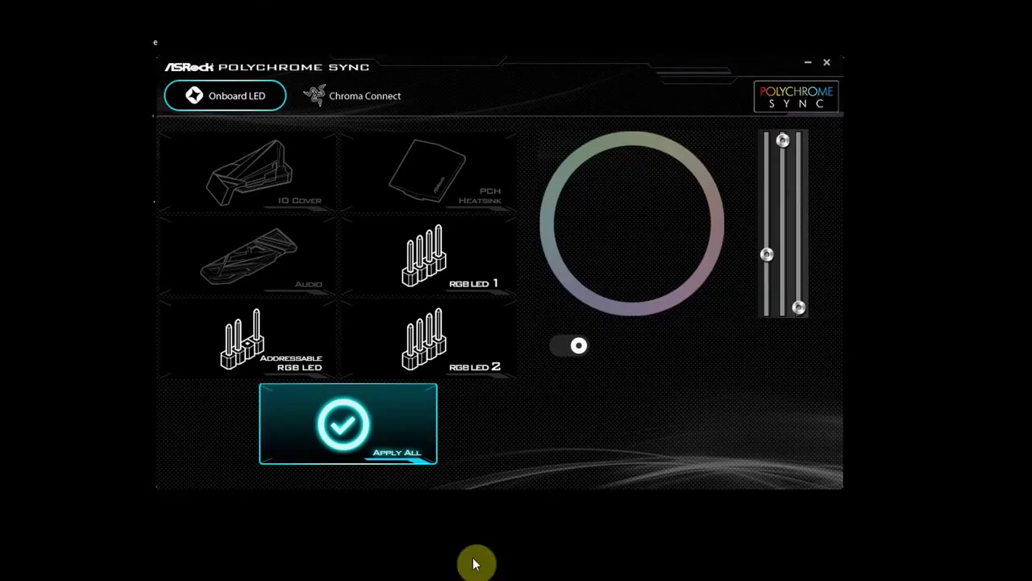
Turn on the onboard LEDs, try Breathing, then set a Static colour shifted toward blue
click(578, 348)
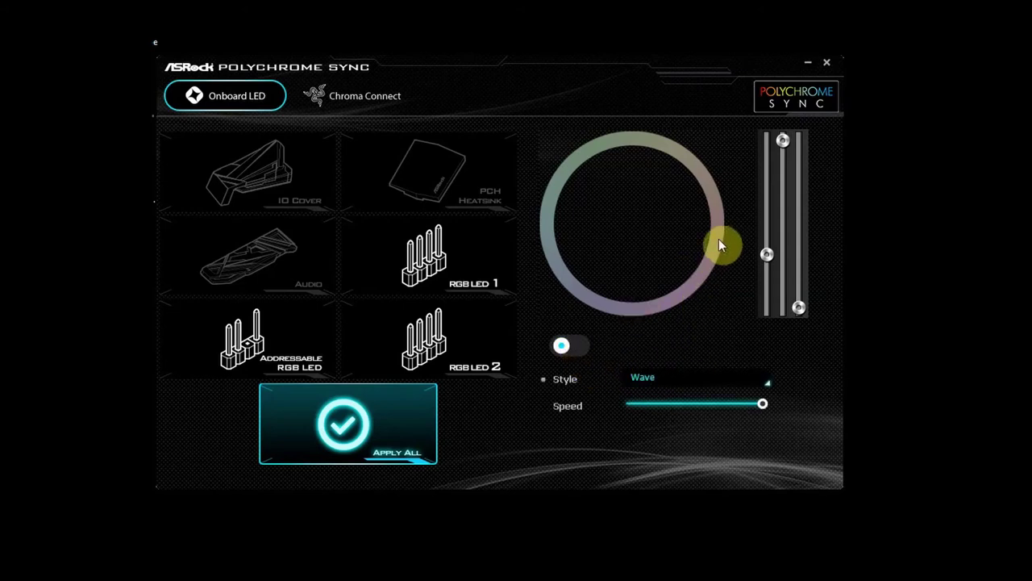
click(769, 383)
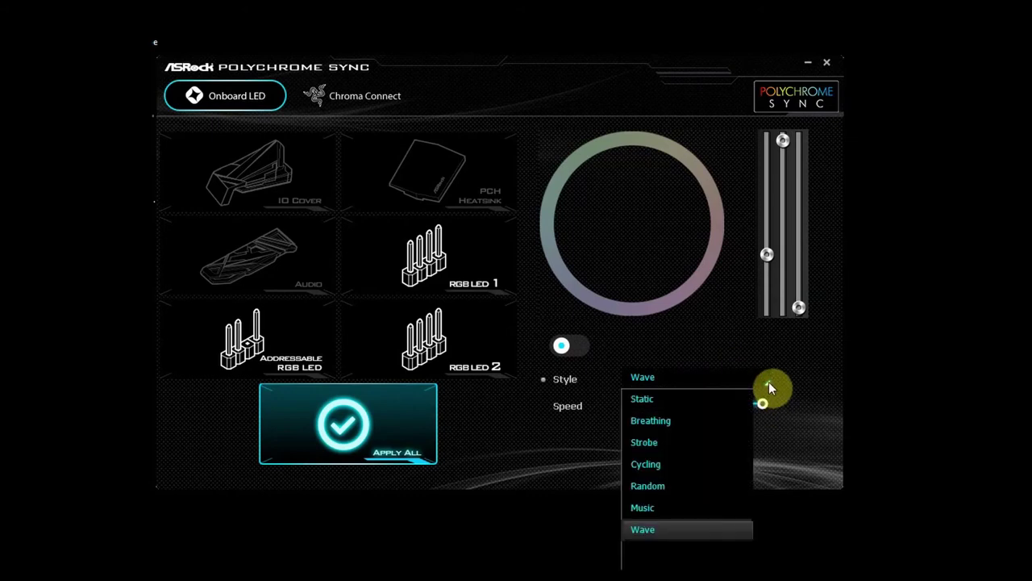
click(669, 420)
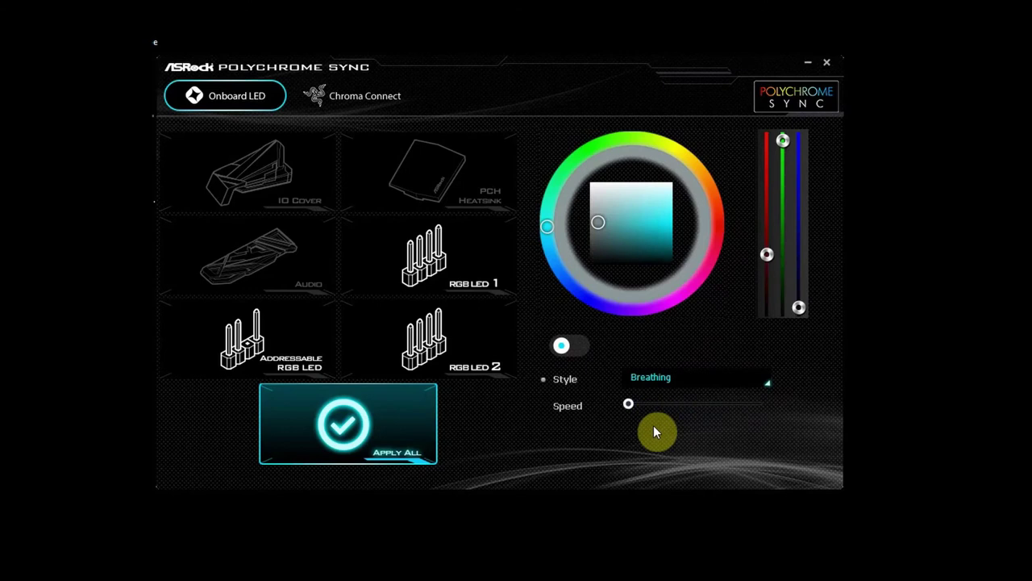
click(766, 386)
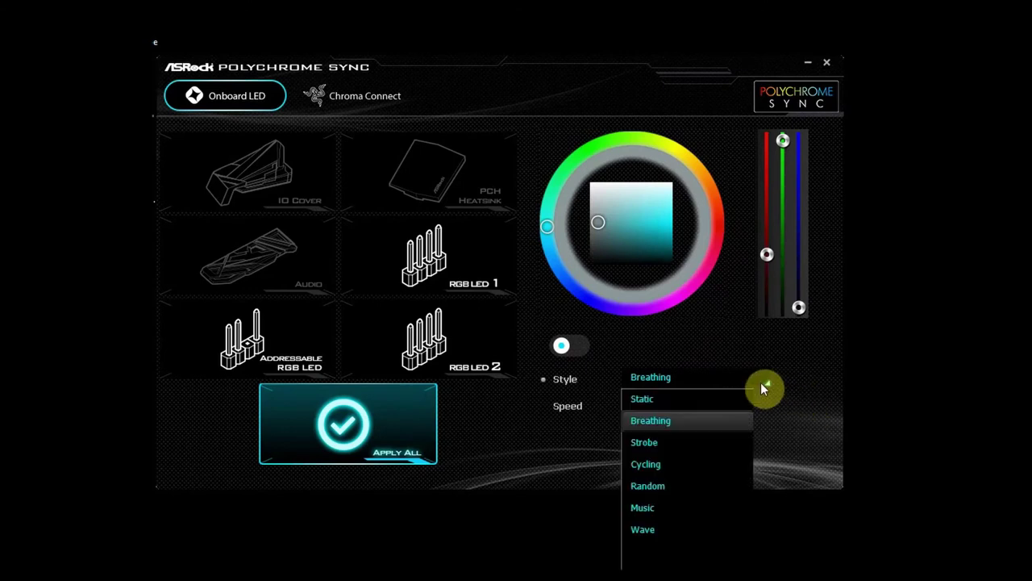
click(663, 399)
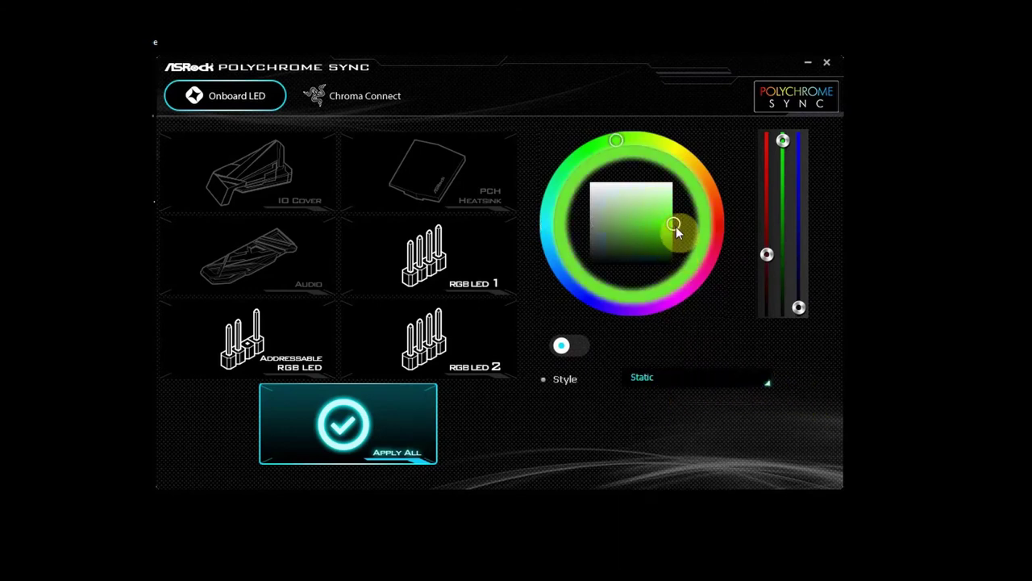
drag(615, 144, 564, 170)
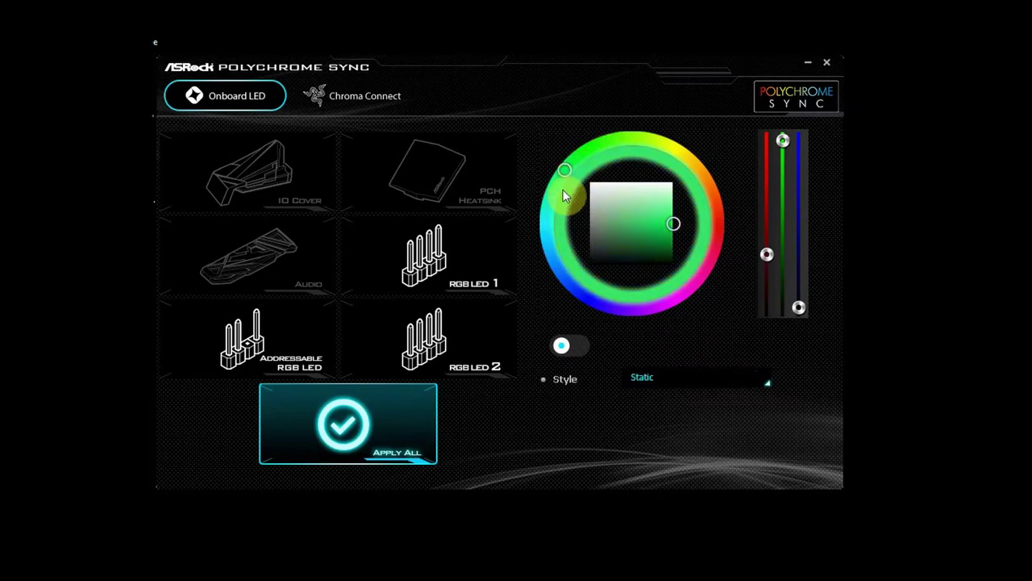
drag(554, 238, 632, 137)
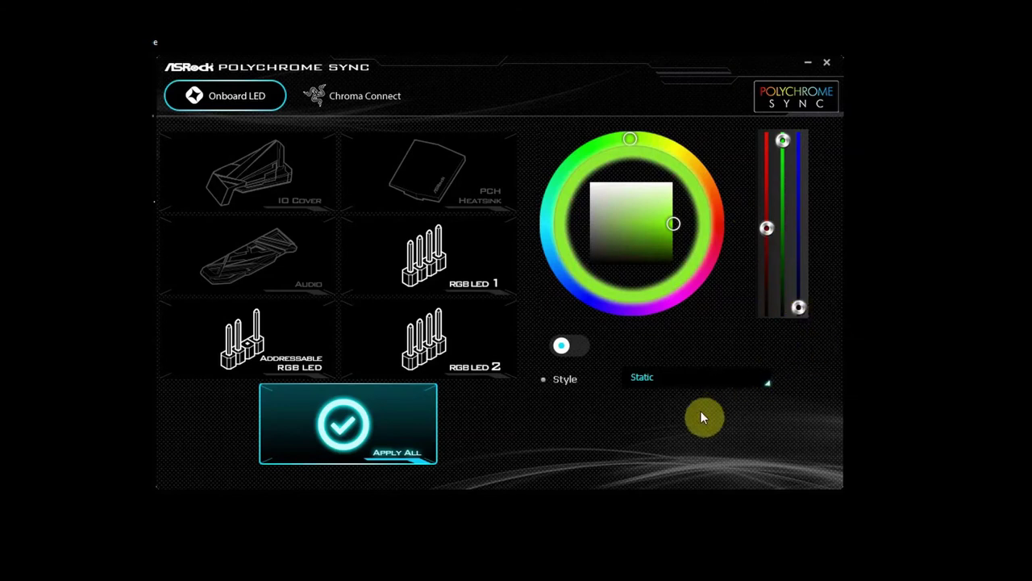
Switch to Breathing at maximum speed, then change the style to red Strobe
click(770, 386)
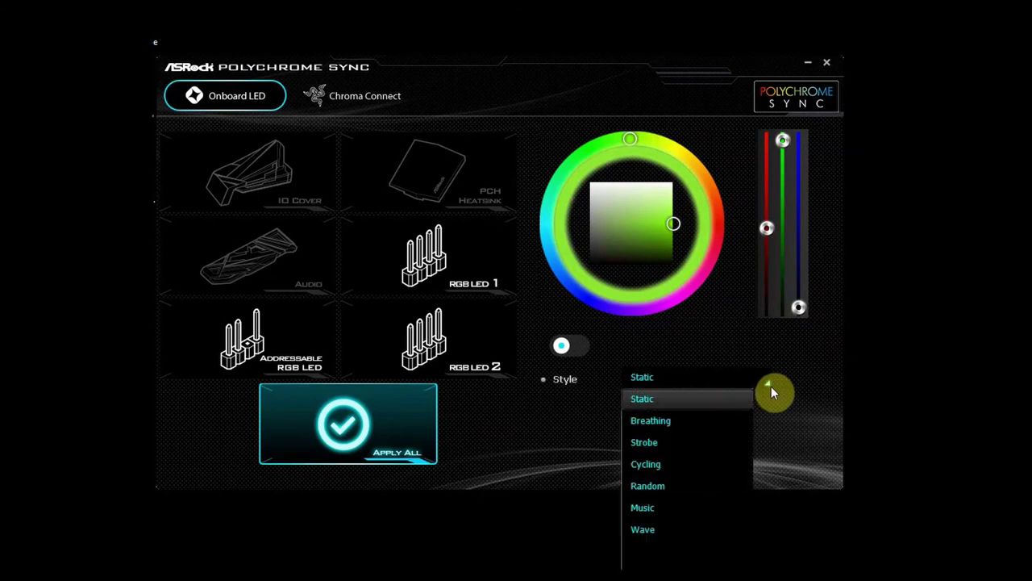
click(652, 420)
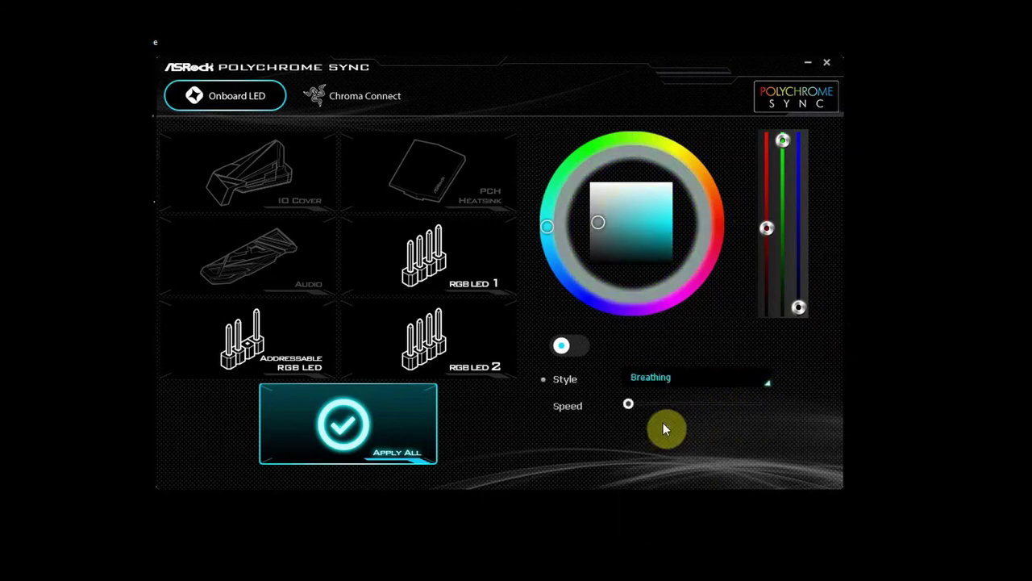
drag(630, 404, 752, 405)
click(767, 385)
click(646, 440)
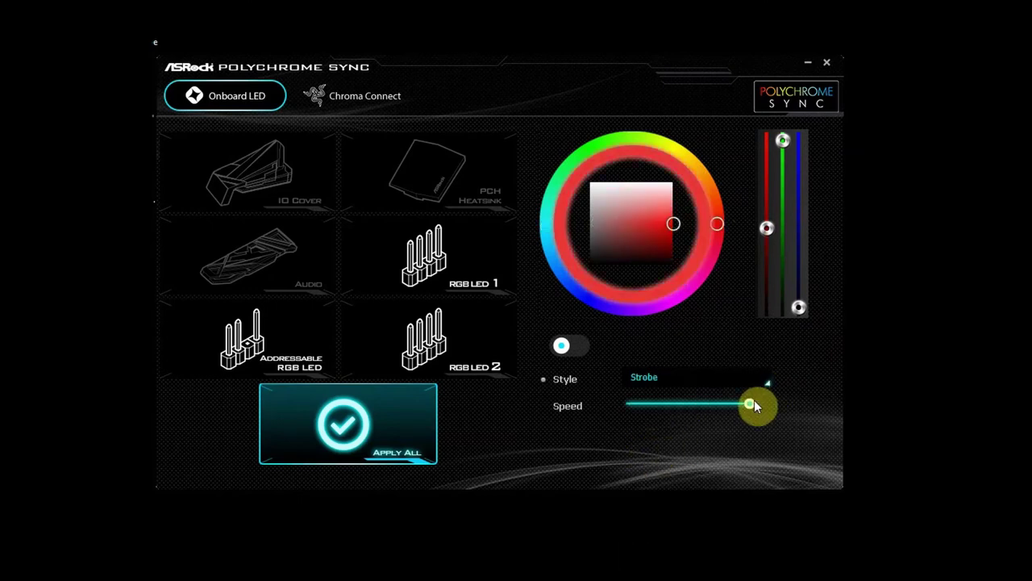
click(770, 384)
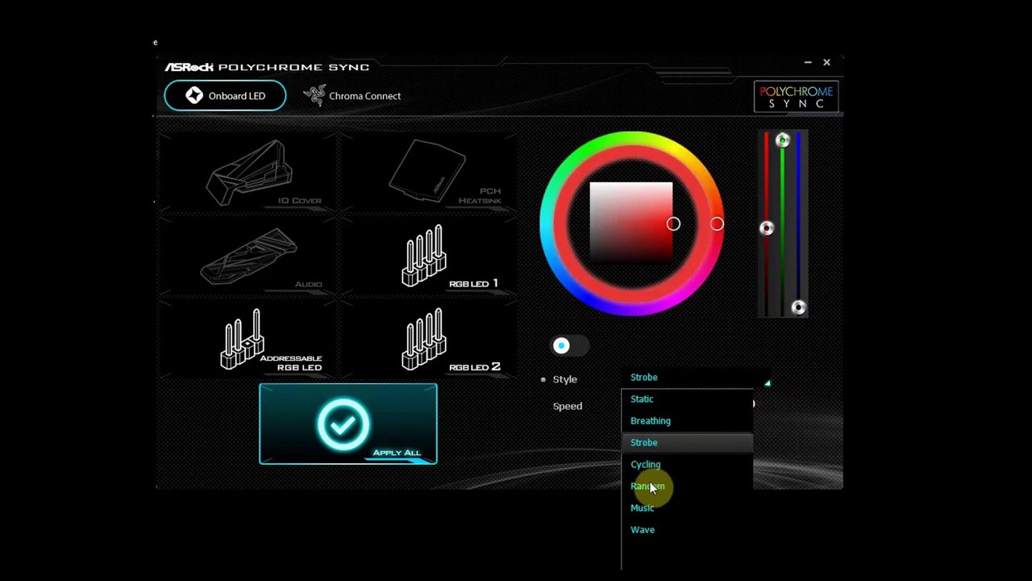
Keep Strobe, cycle the LED toggle, then select RGB LED 2 and switch its lighting off
click(653, 348)
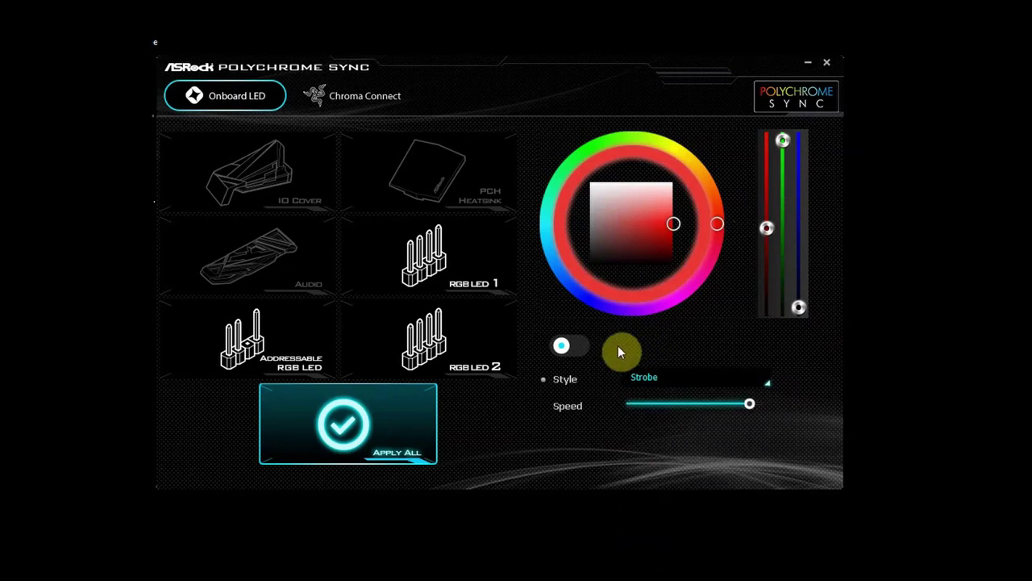
click(569, 348)
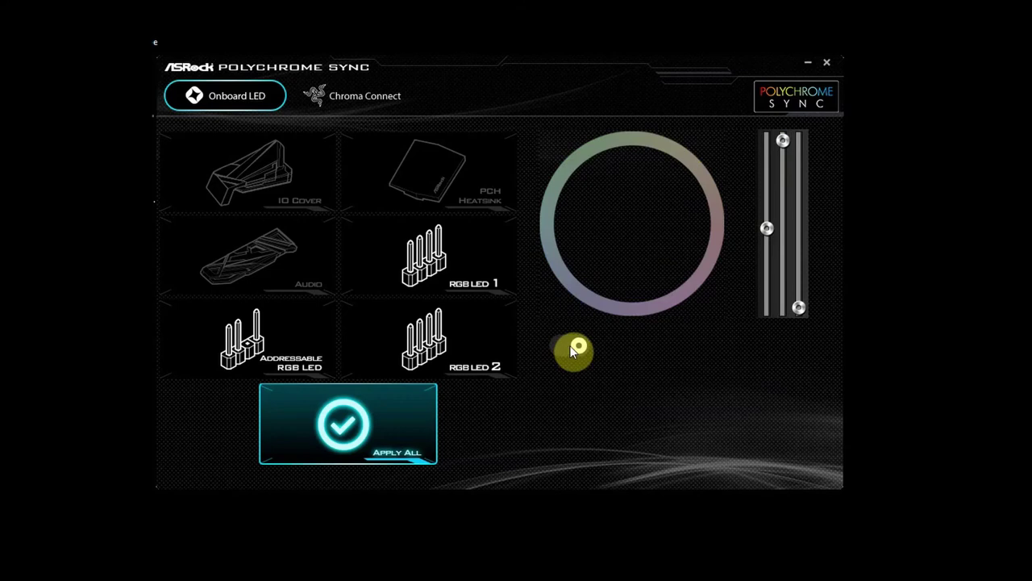
click(570, 345)
click(457, 264)
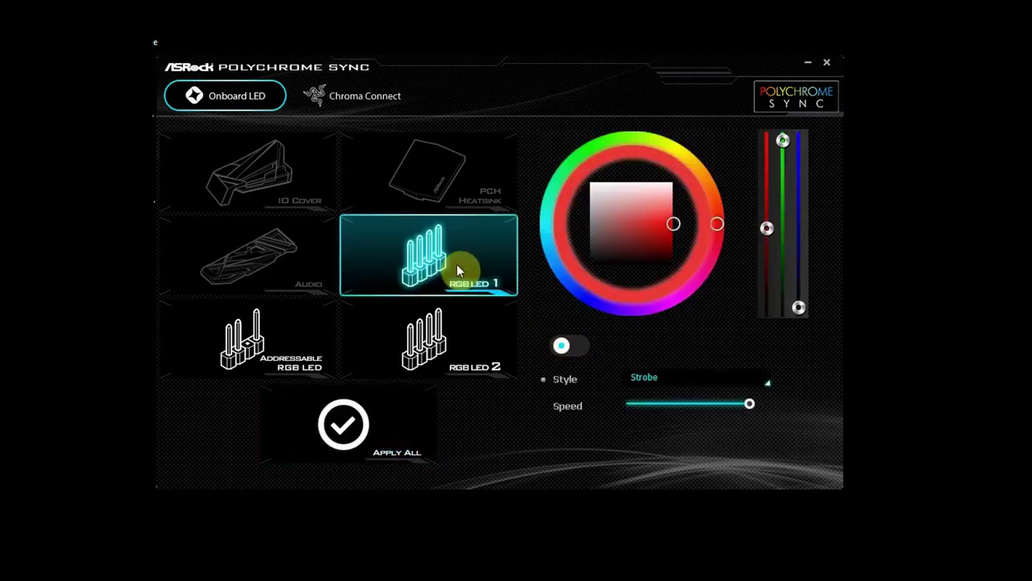
click(448, 345)
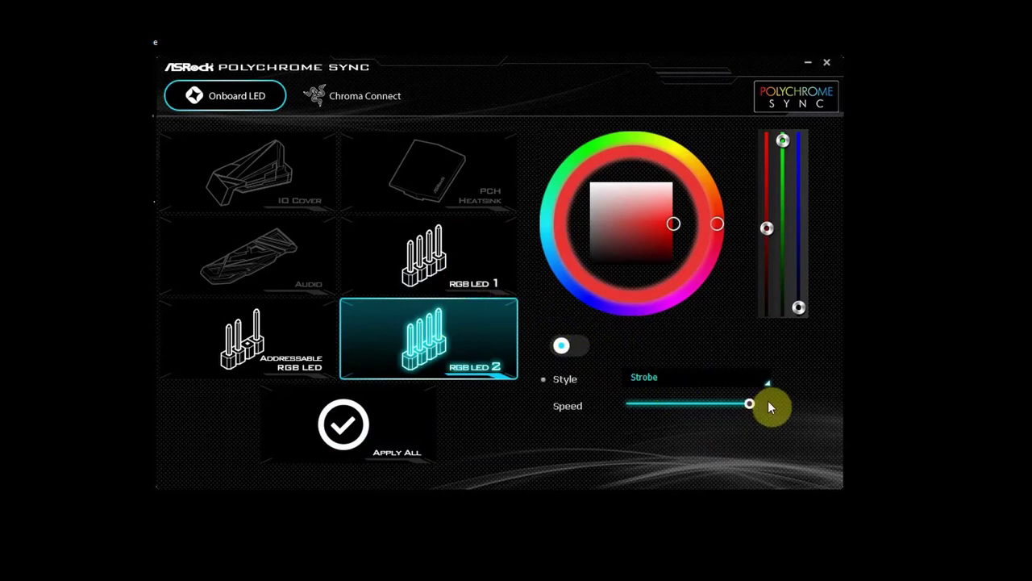
click(568, 347)
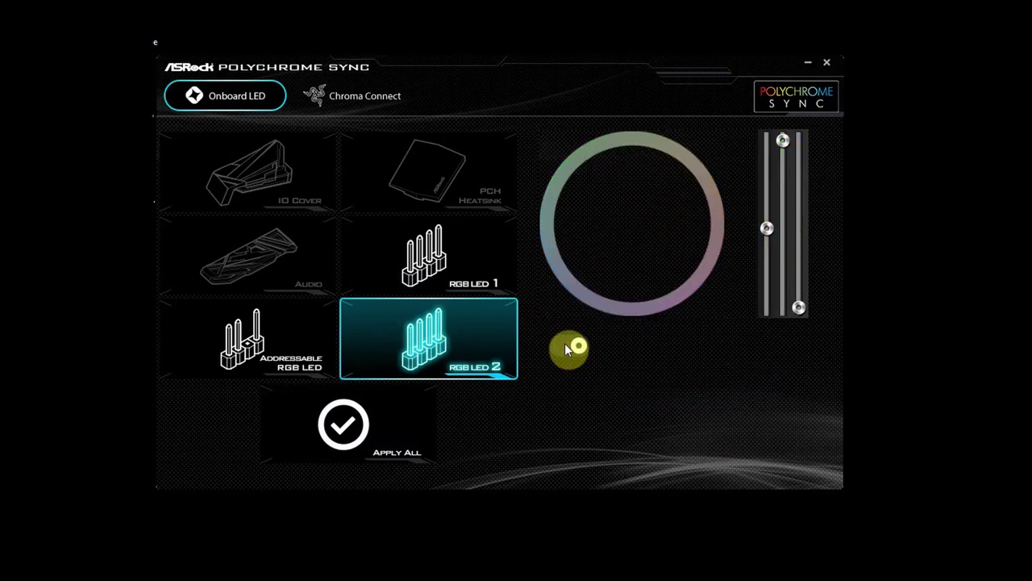